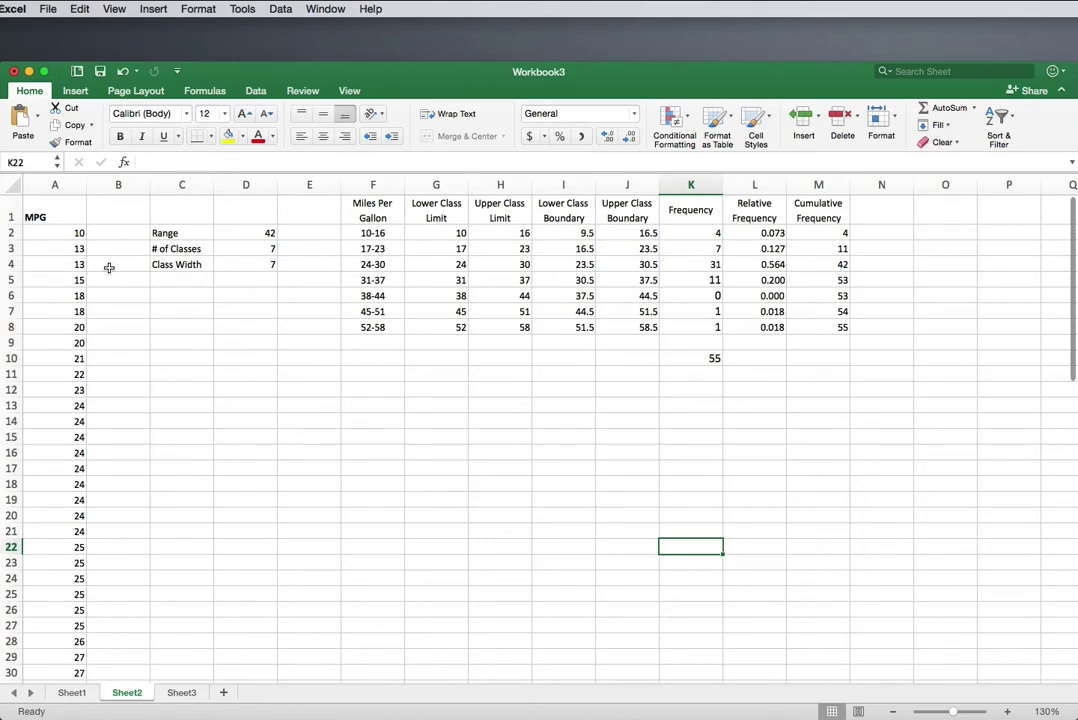
Select the cumulative frequencies in M2:M8 and insert a plain Line chart.
scroll(109, 267, up, 1)
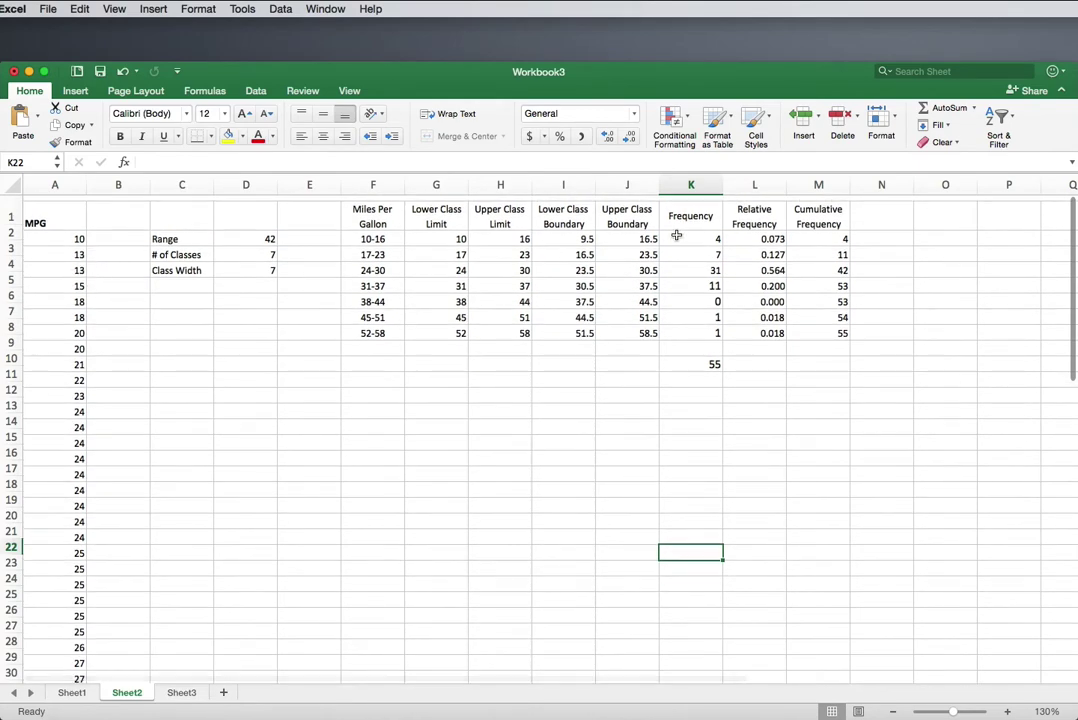
scroll(417, 291, down, 1)
scroll(423, 322, right, 3)
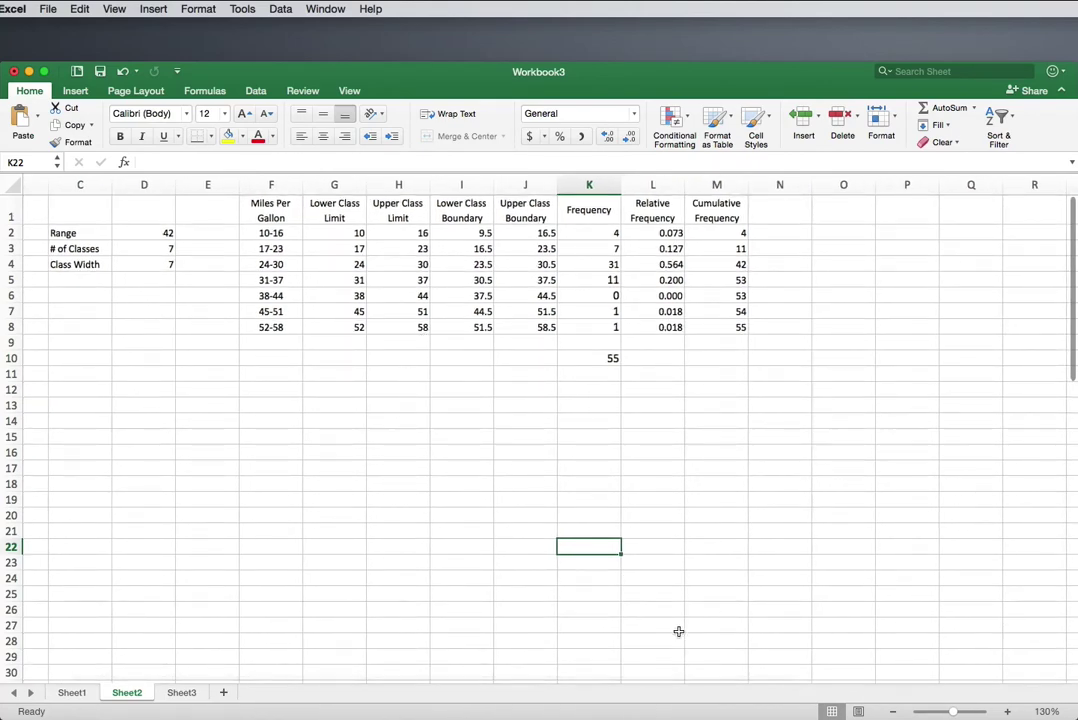
drag(654, 683, 536, 685)
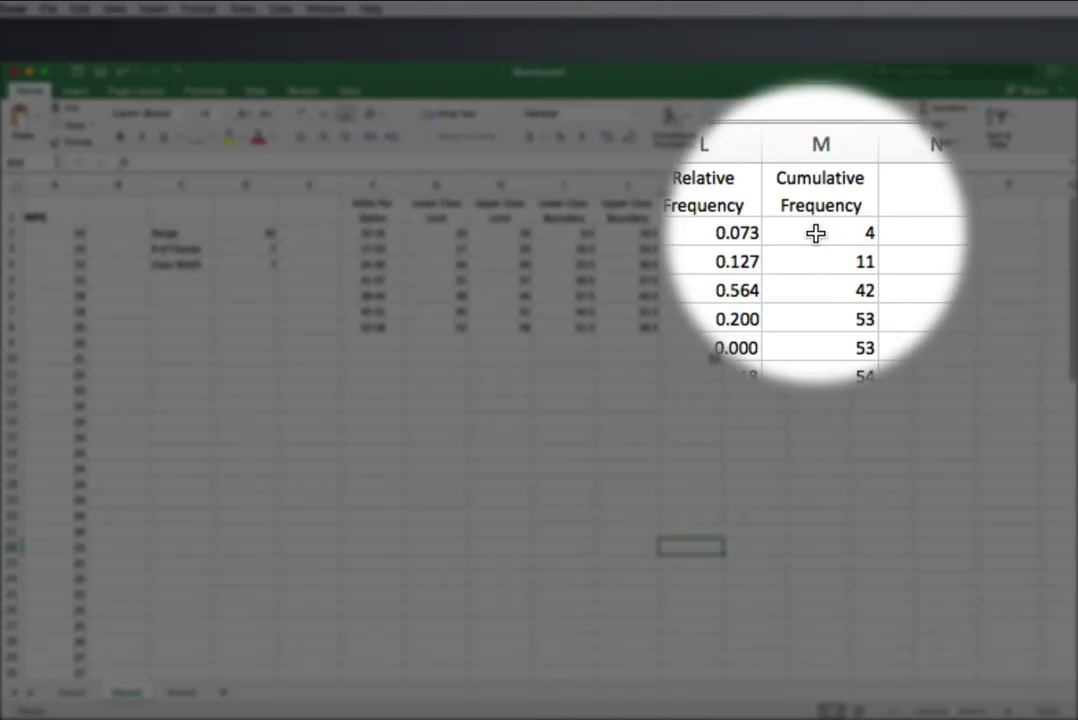
click(816, 233)
drag(816, 233, 820, 326)
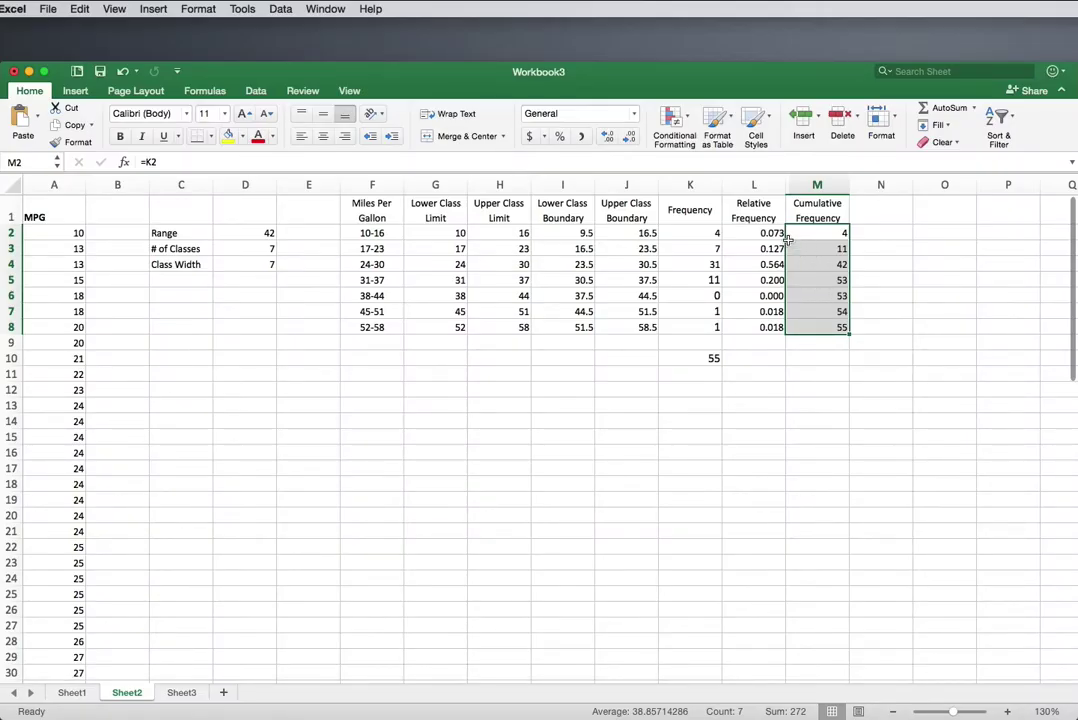
click(78, 92)
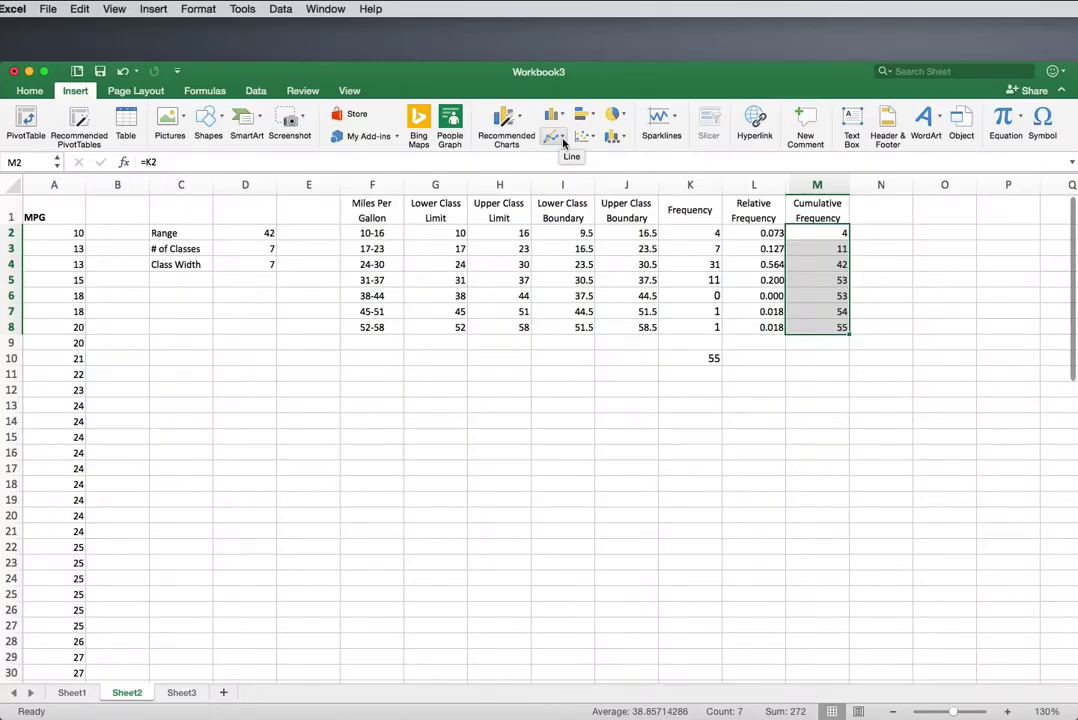
click(555, 136)
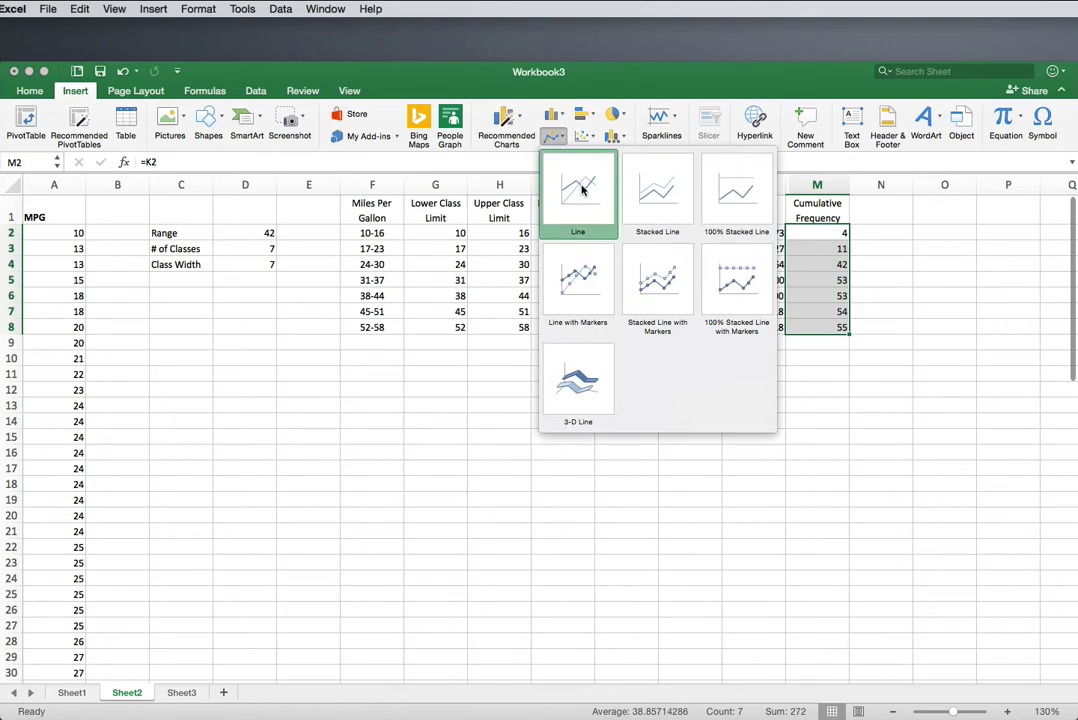
click(581, 190)
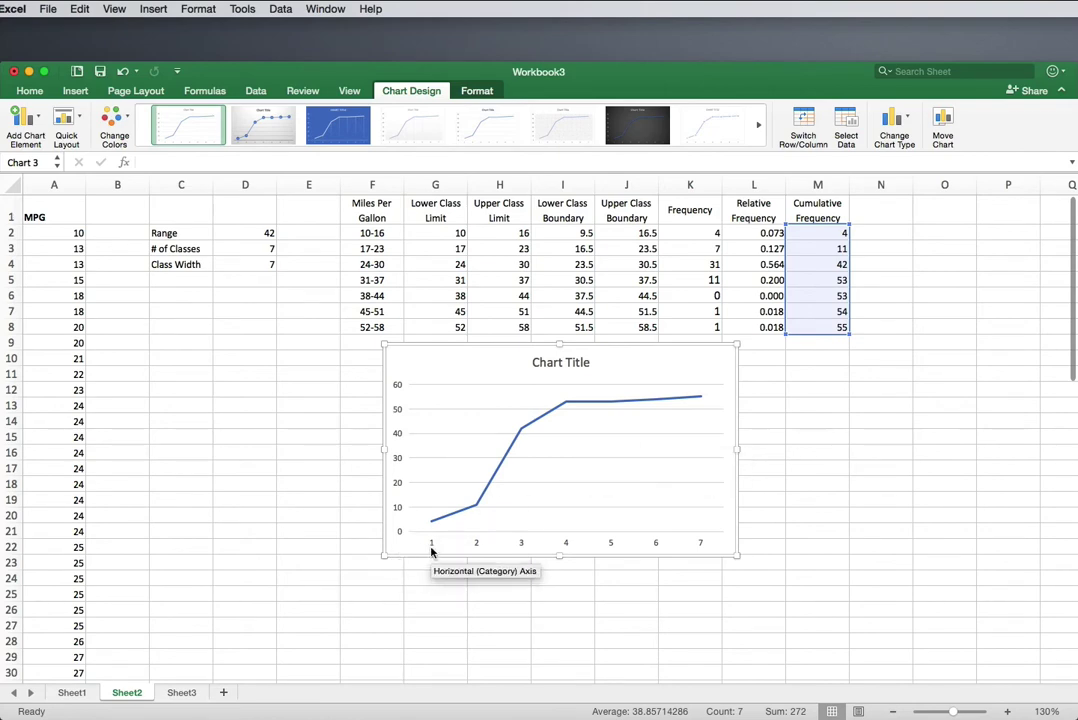
Replace the chart title placeholder with 'MPG Ogive'.
click(570, 364)
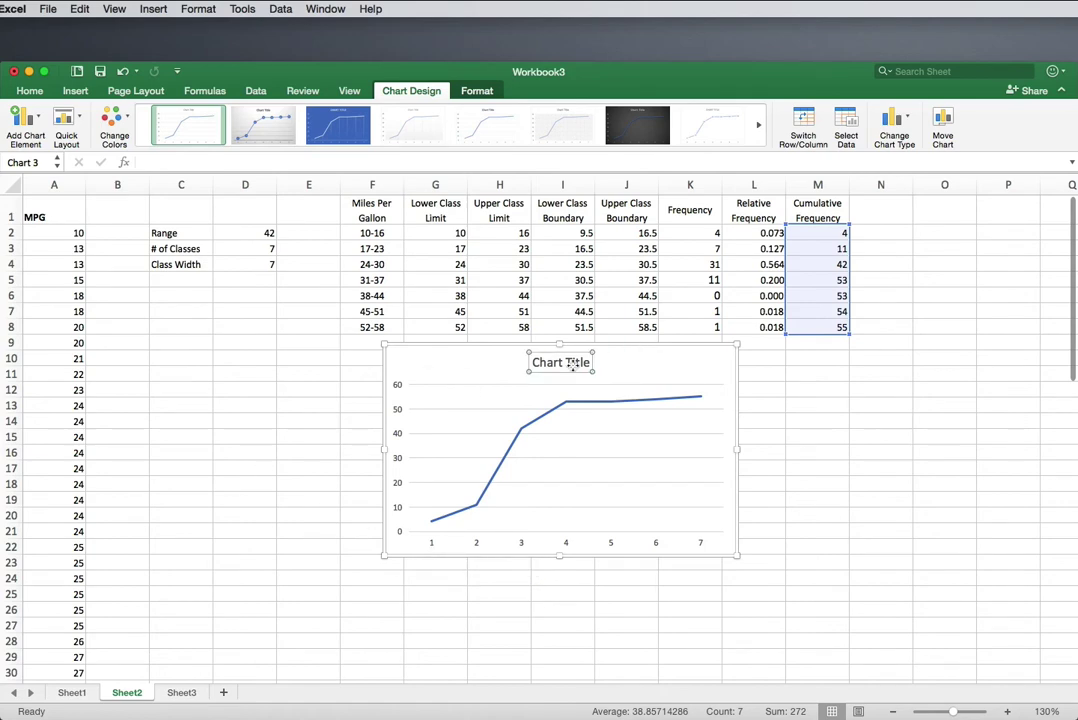
double_click(570, 364)
drag(592, 363, 517, 363)
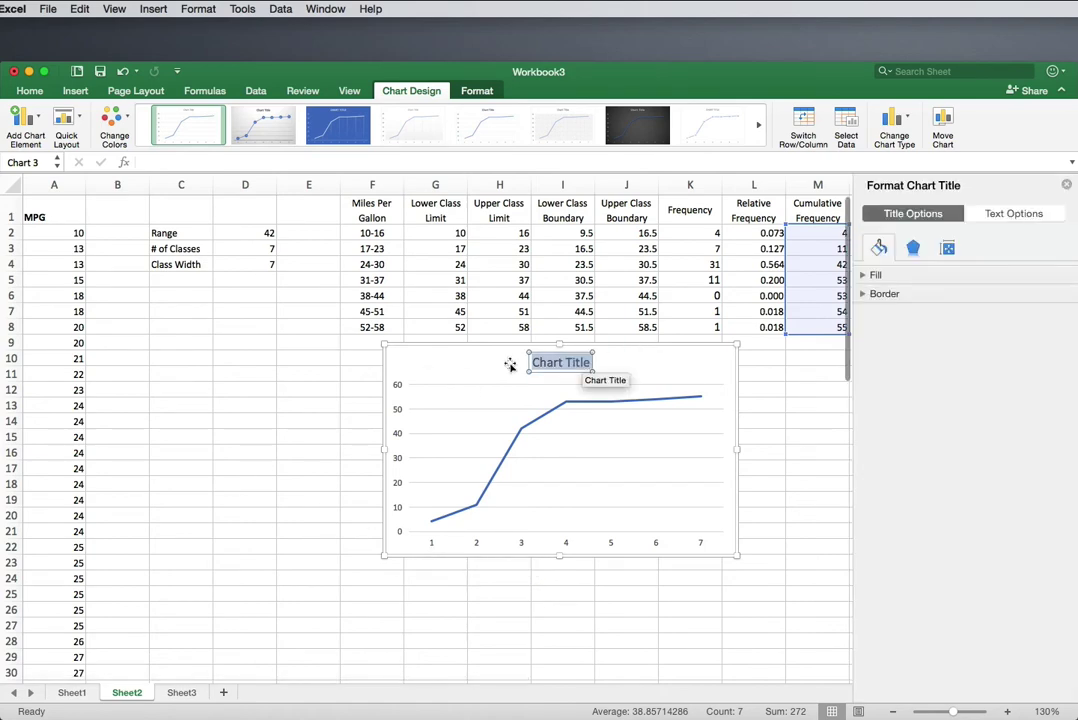
text(MP)
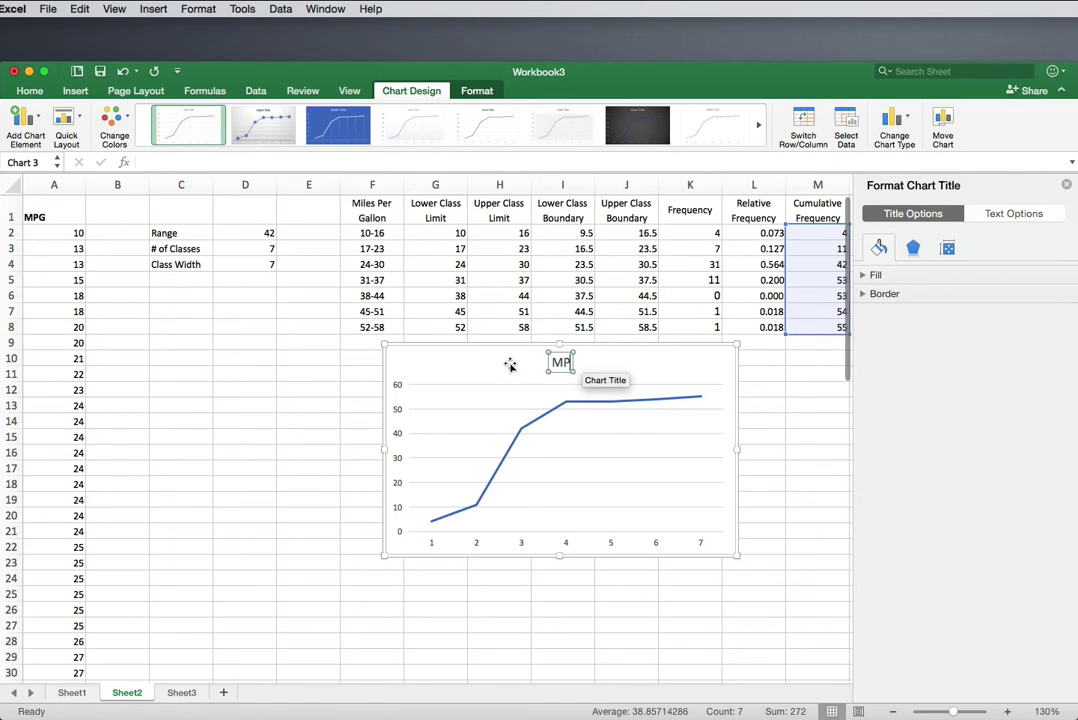
text(G Ogive)
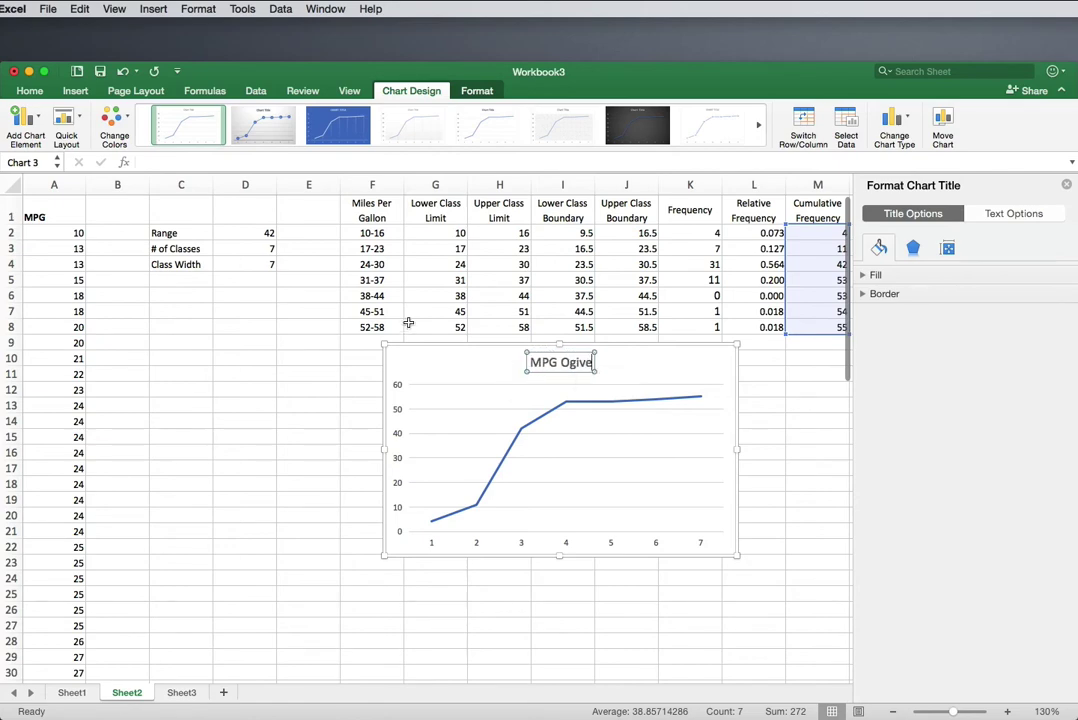
click(392, 355)
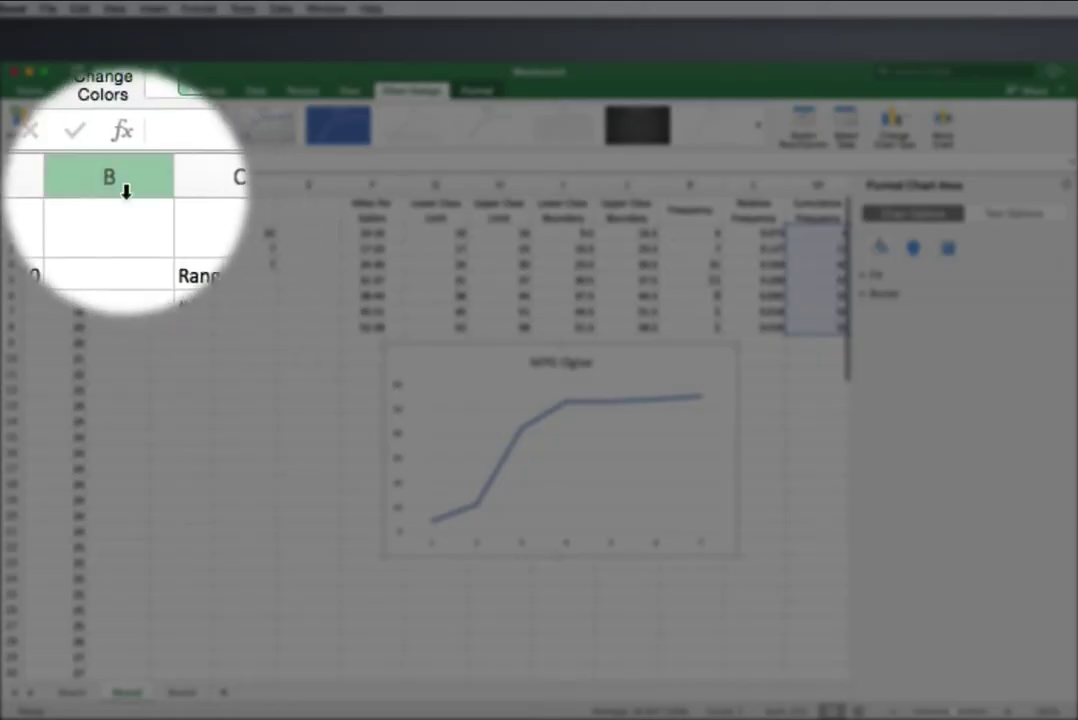
Add a primary horizontal axis title reading 'MPG'.
click(26, 125)
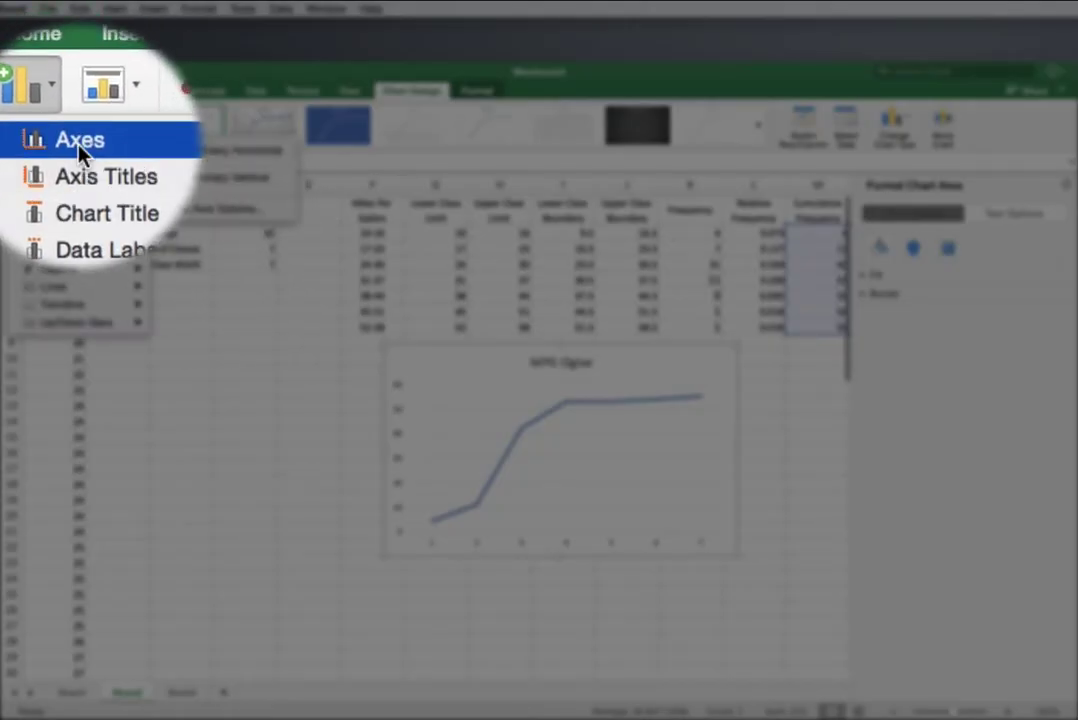
mouse_move(79, 168)
click(227, 176)
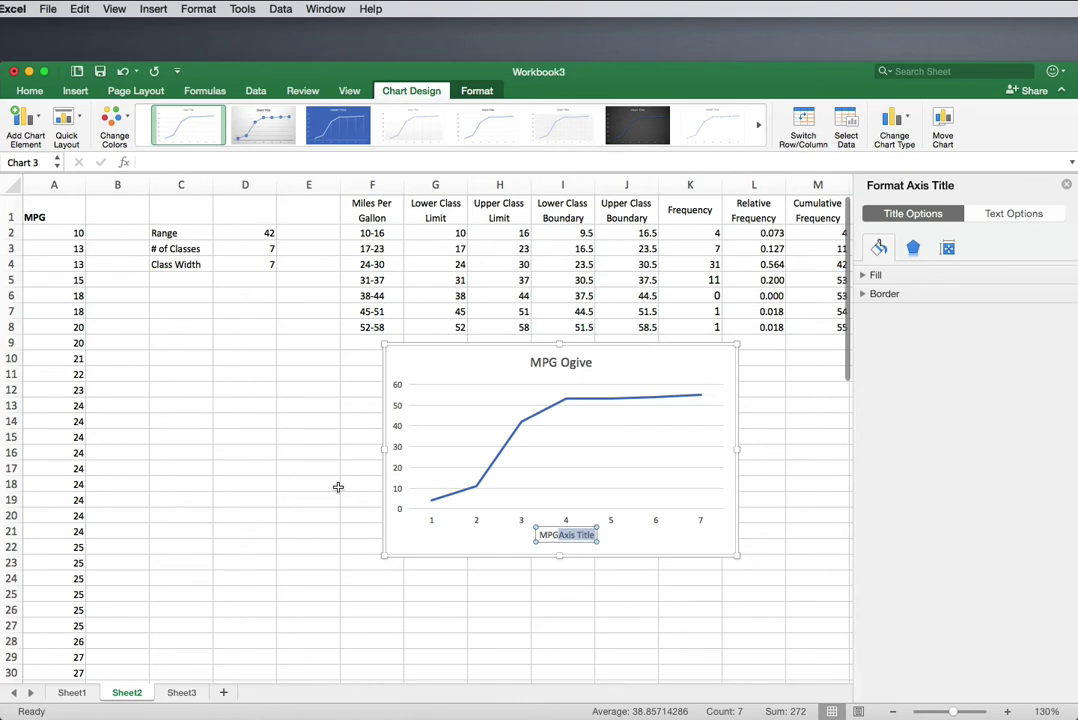
key(BackSpace)
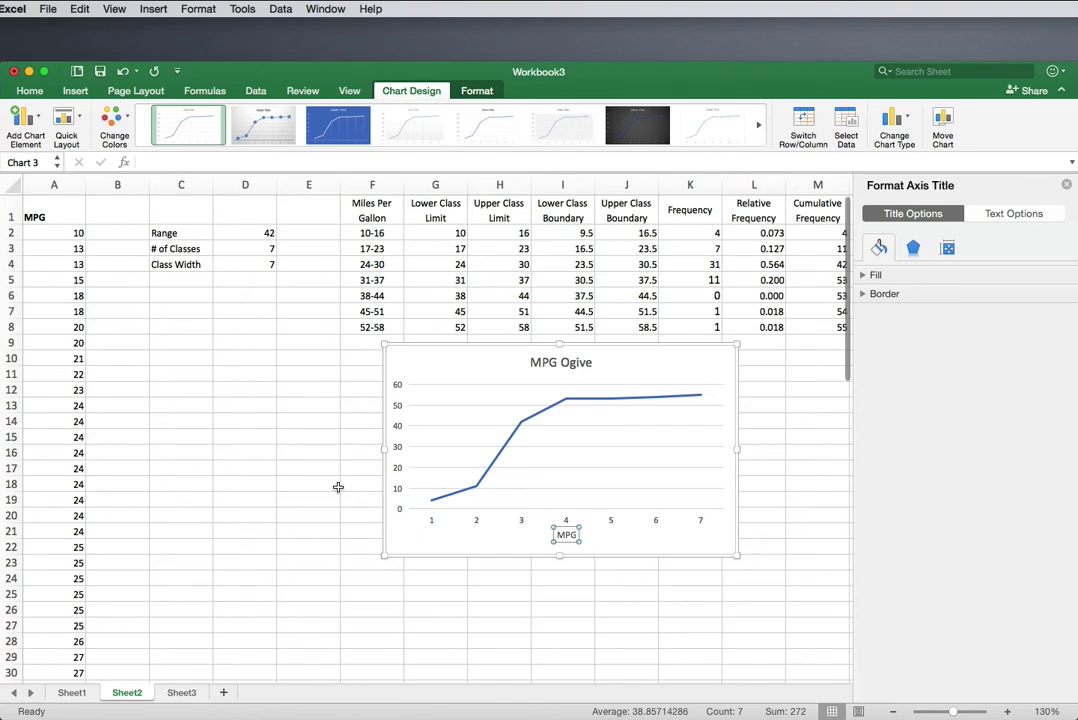
Add a primary vertical axis title 'Cumulative Frequency', removing the placeholder words, then deselect the chart.
click(22, 118)
mouse_move(36, 164)
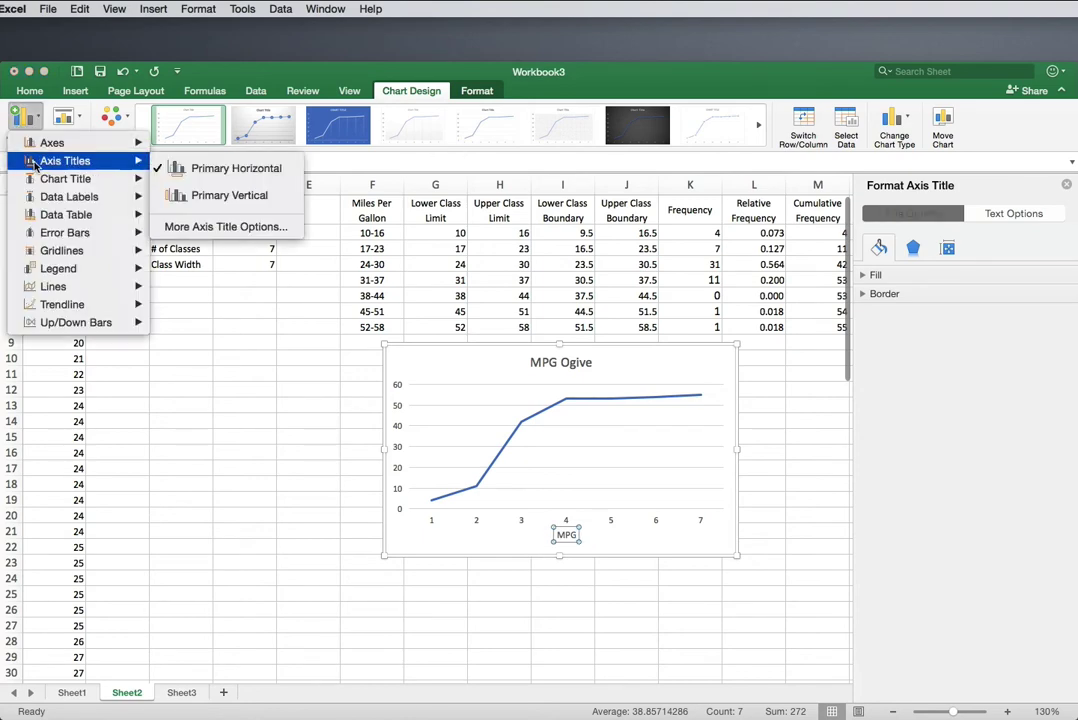
click(226, 195)
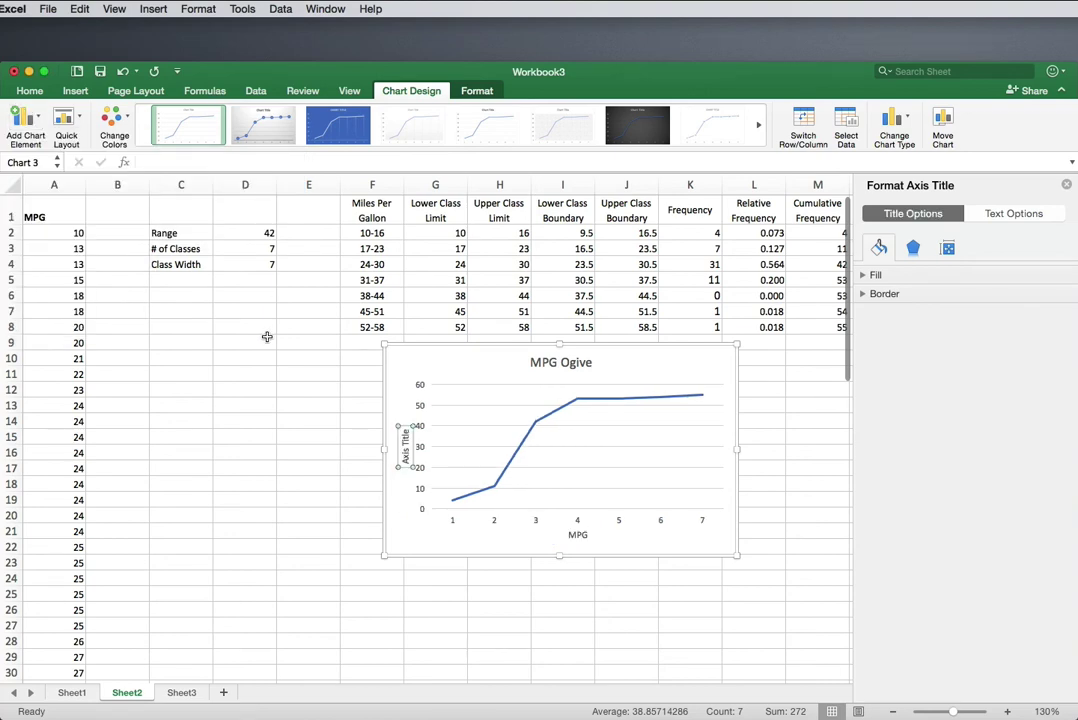
text(Cumulative)
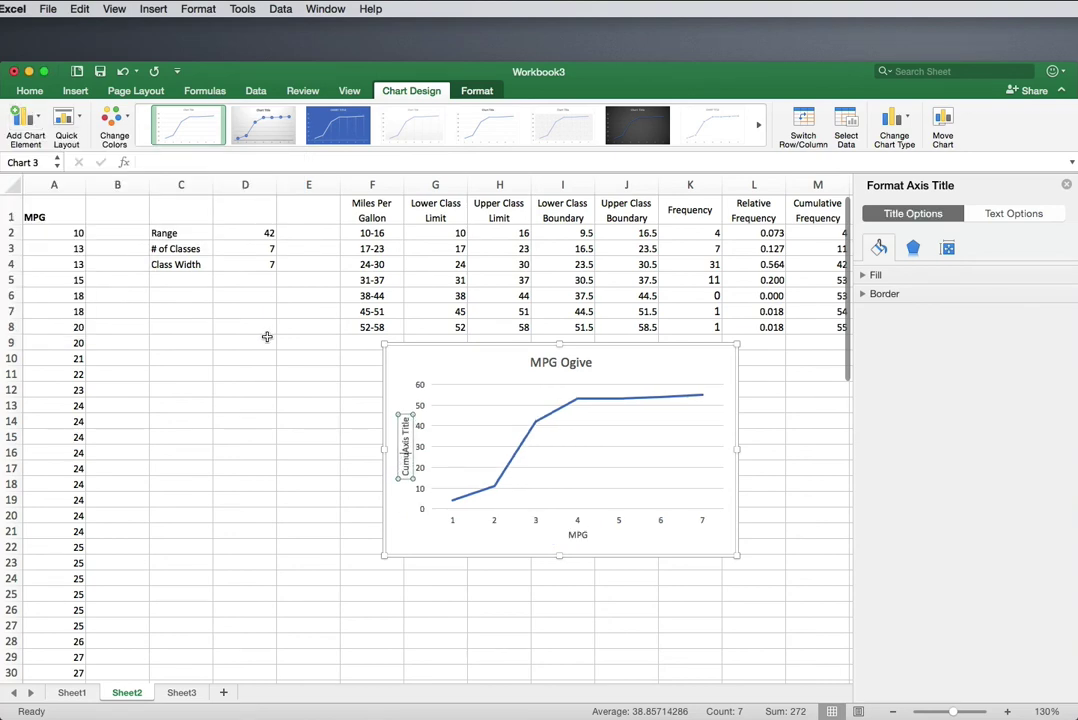
text( Frequency)
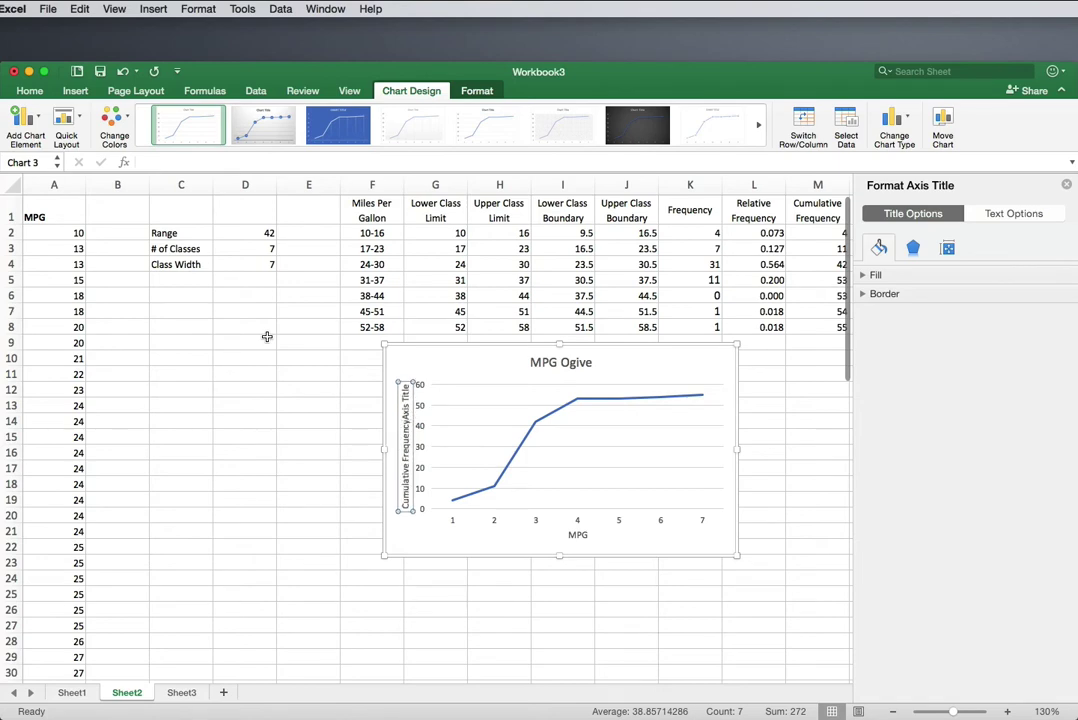
key(shift+alt+Right)
key(BackSpace)
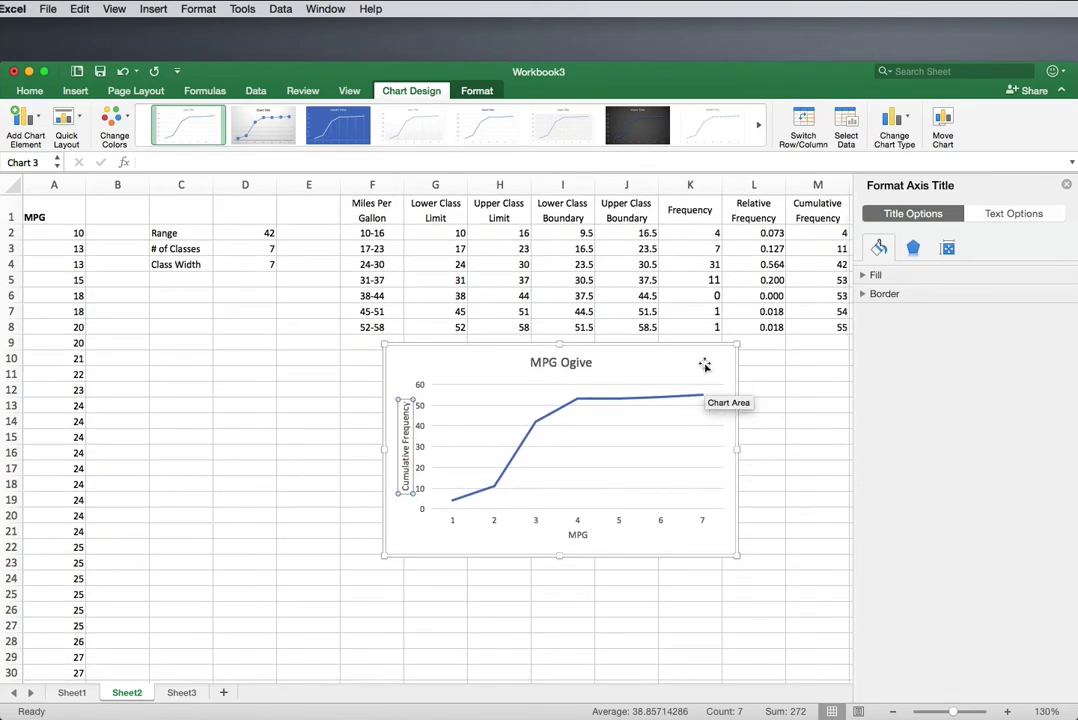
click(535, 429)
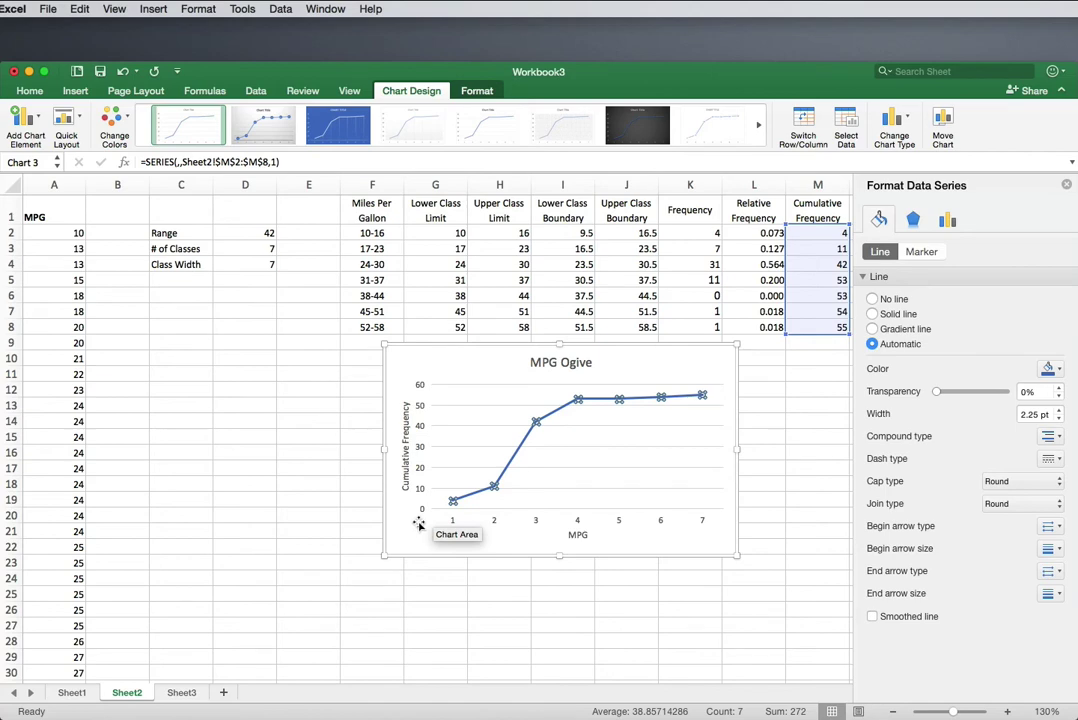
click(338, 483)
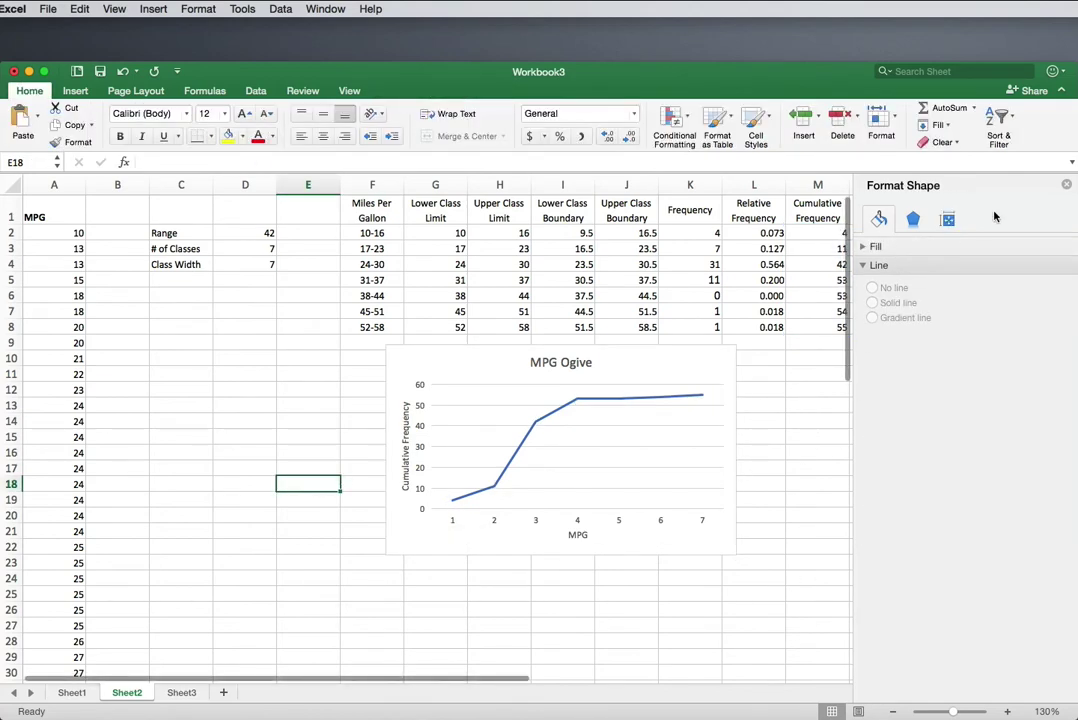
Close the formatting panel and insert a blank row above the first data row.
click(1066, 185)
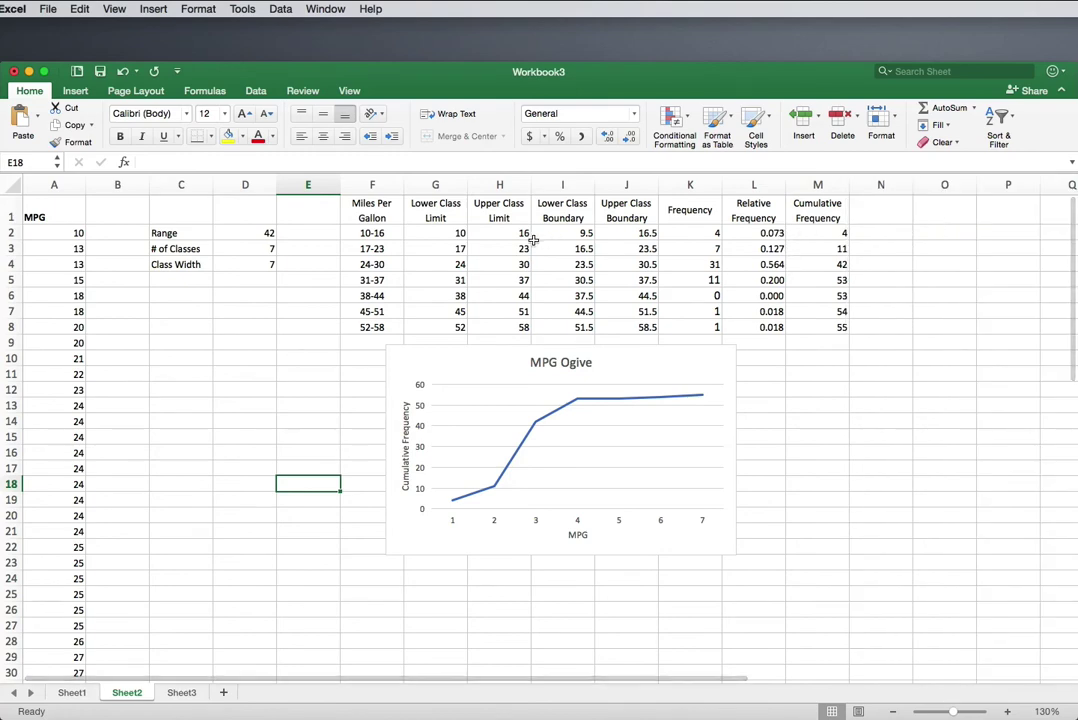
click(13, 232)
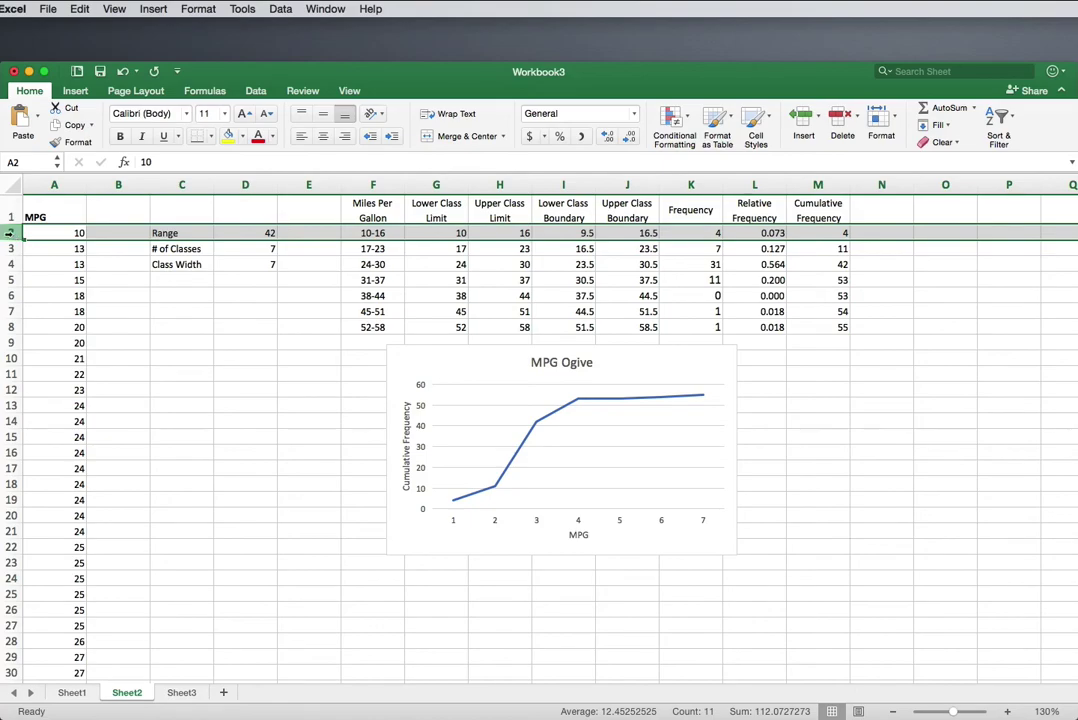
right_click(10, 232)
click(50, 310)
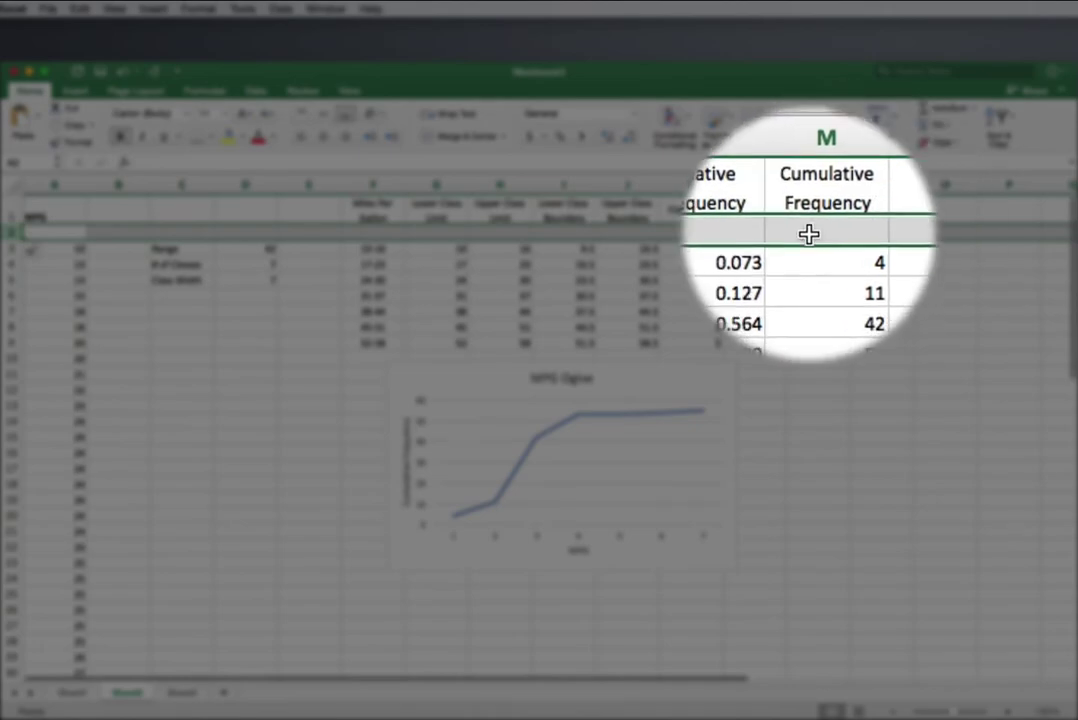
Enter 0 in M2 and 9.5 in J2, then right-align J2:M2.
text(0)
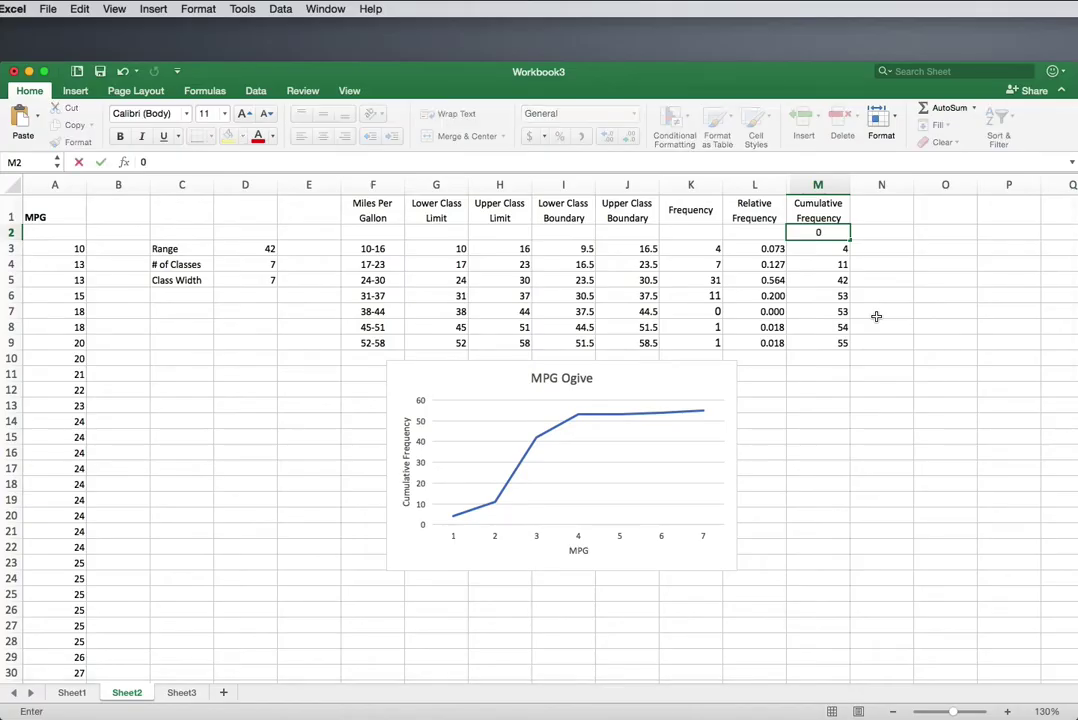
click(650, 232)
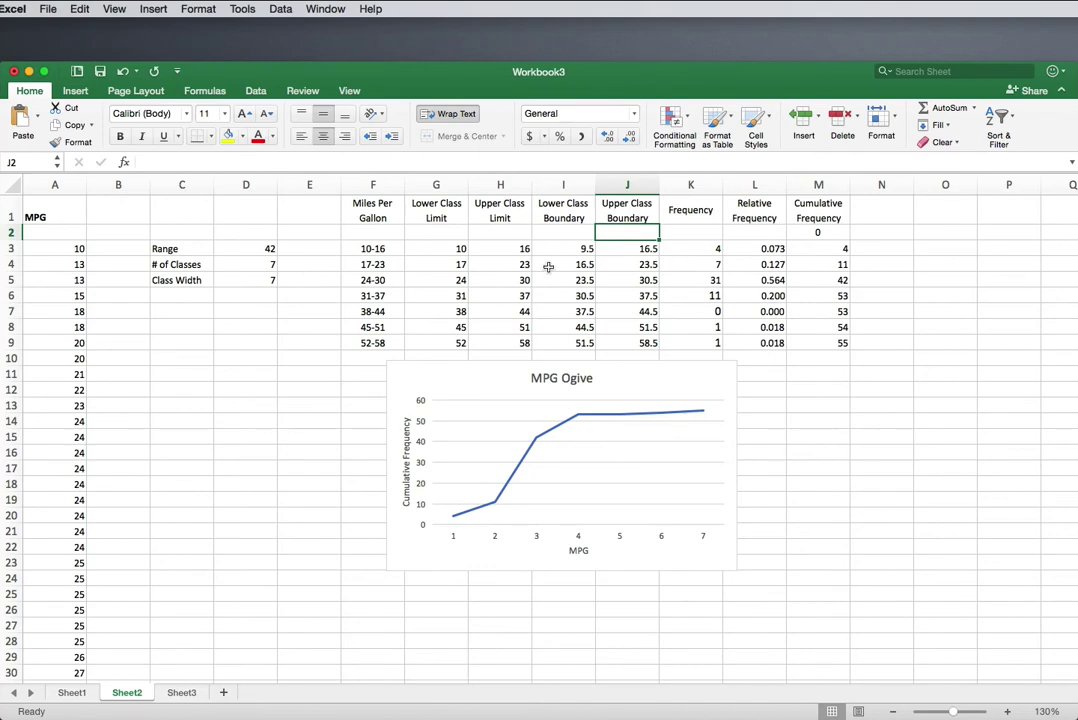
text(9.)
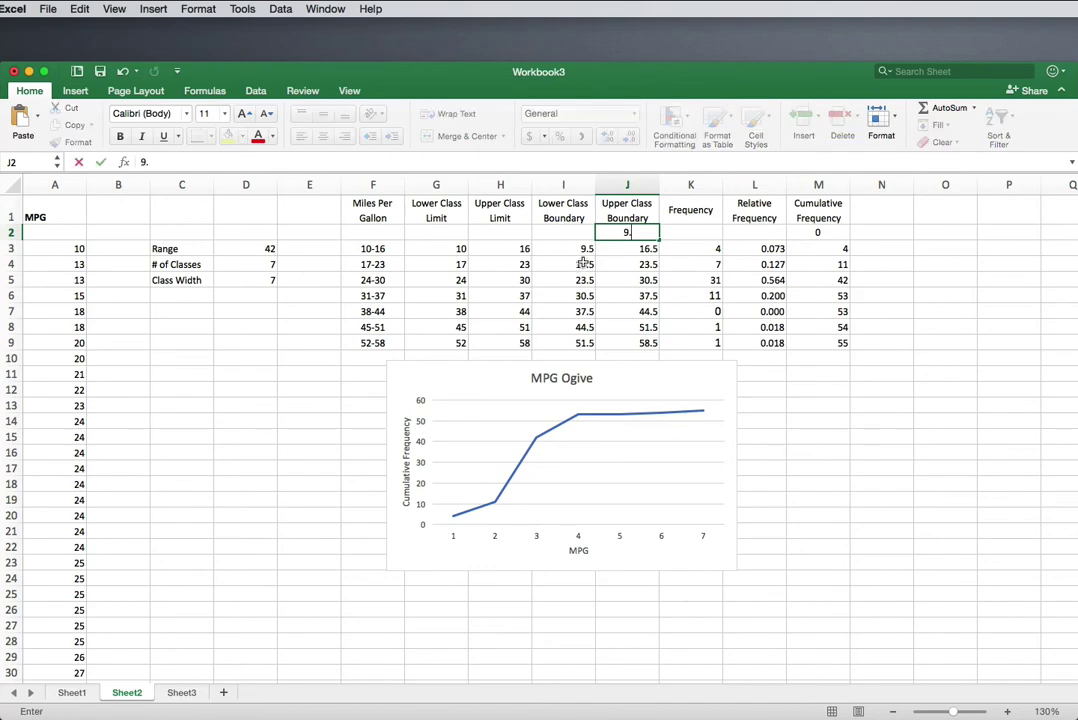
text(5)
click(819, 231)
drag(818, 232, 630, 232)
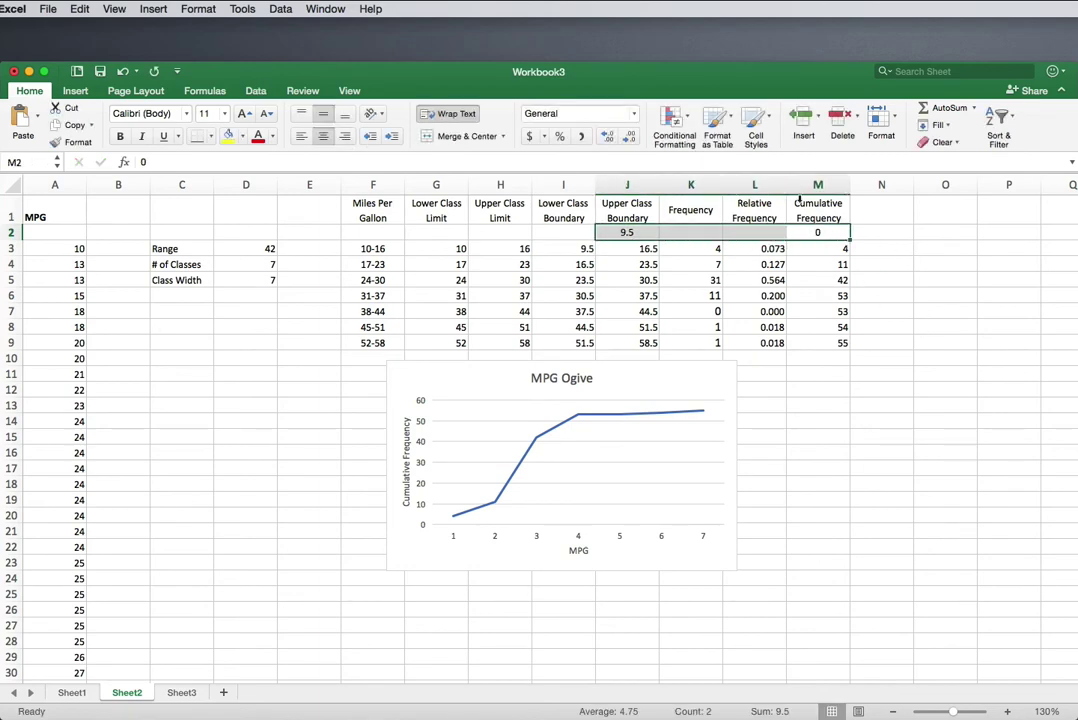
click(345, 136)
click(881, 311)
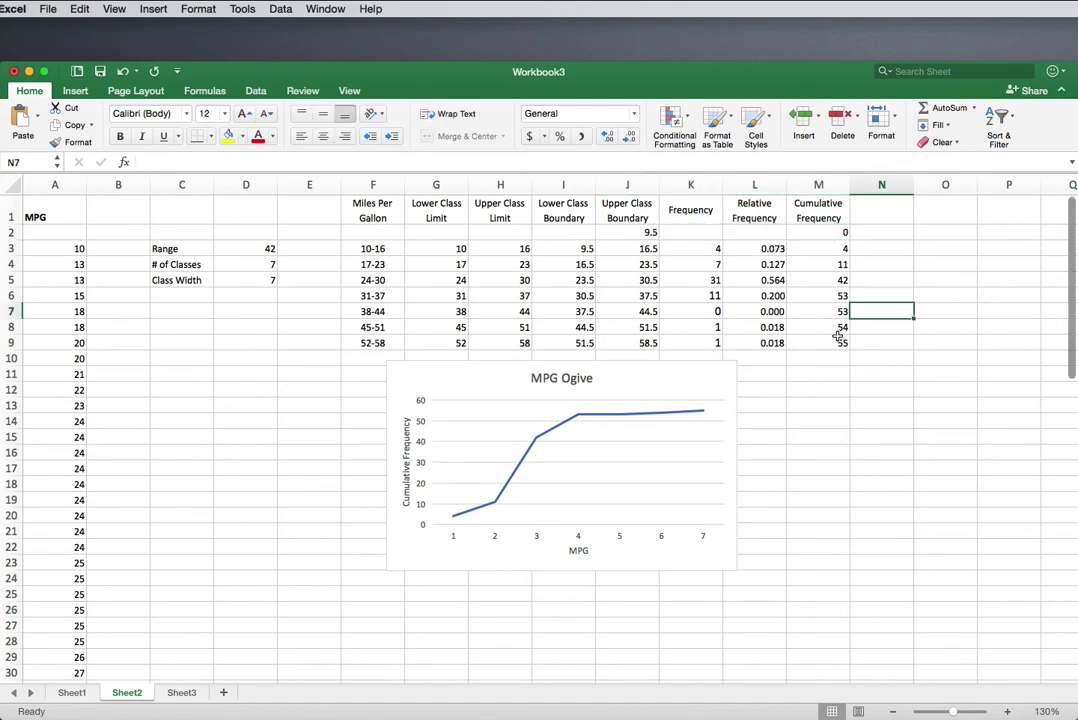
Extend the chart line's data range up to M2 so the ogive starts at 0.
click(603, 422)
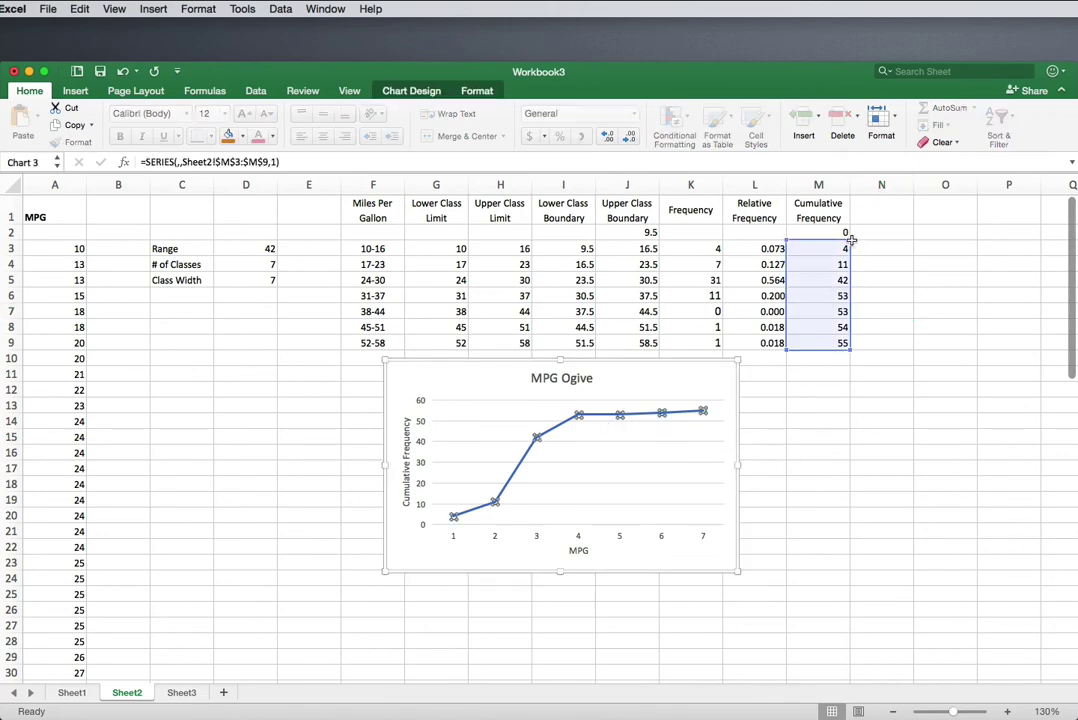
drag(848, 233, 848, 229)
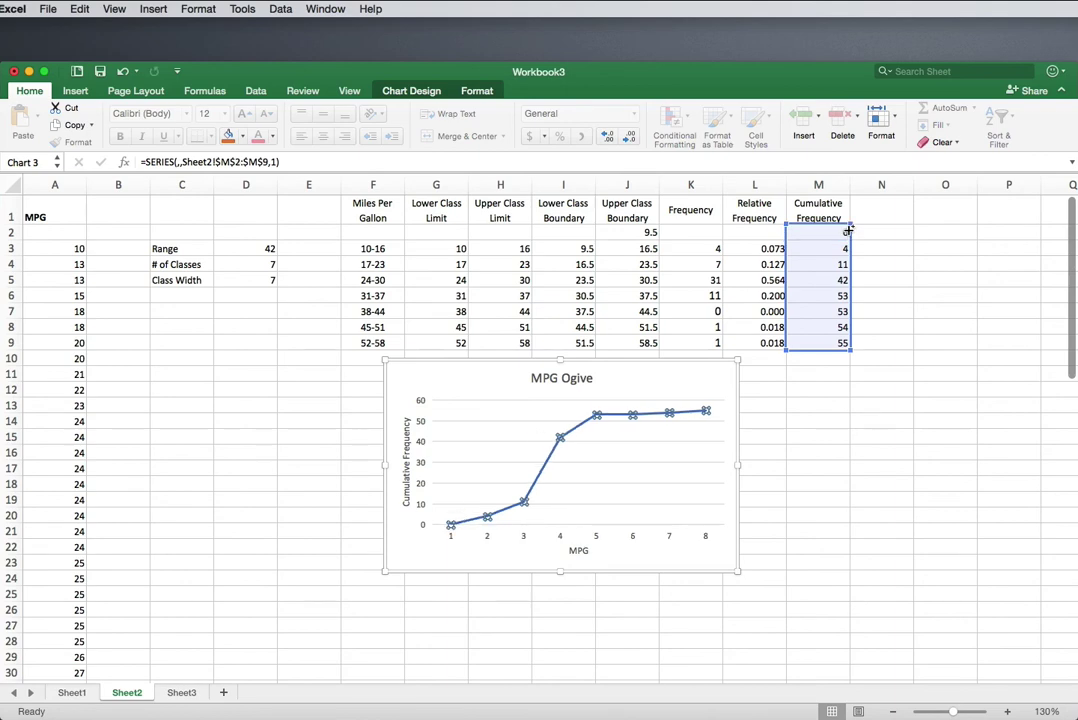
click(809, 520)
mouse_move(541, 482)
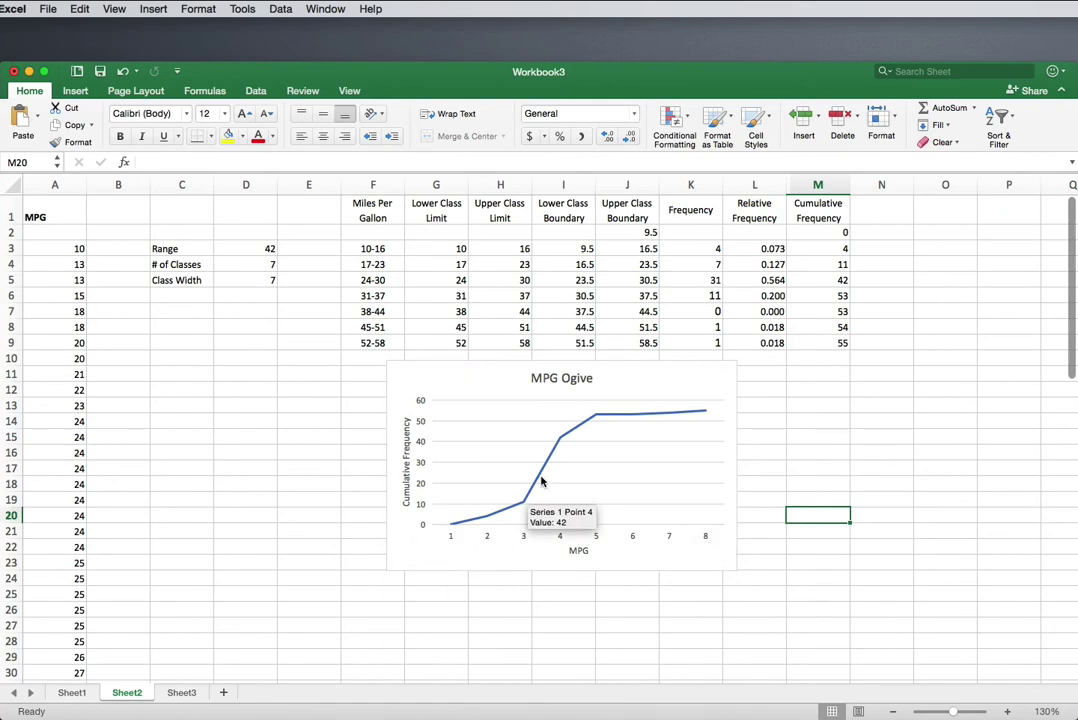
mouse_move(679, 416)
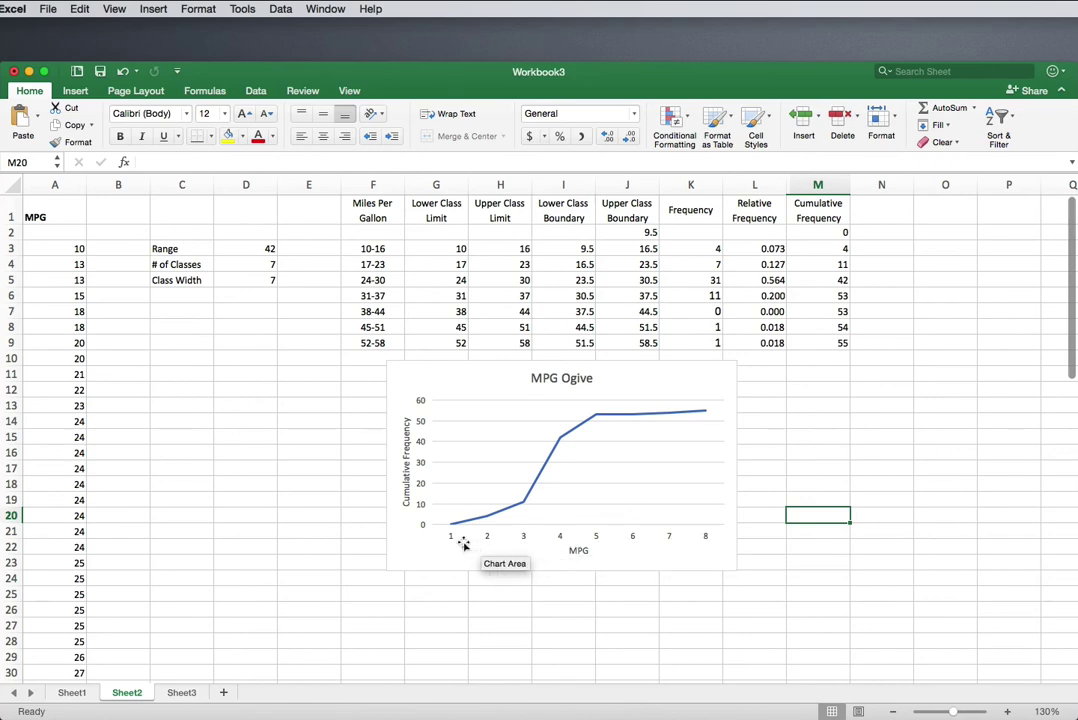
click(628, 233)
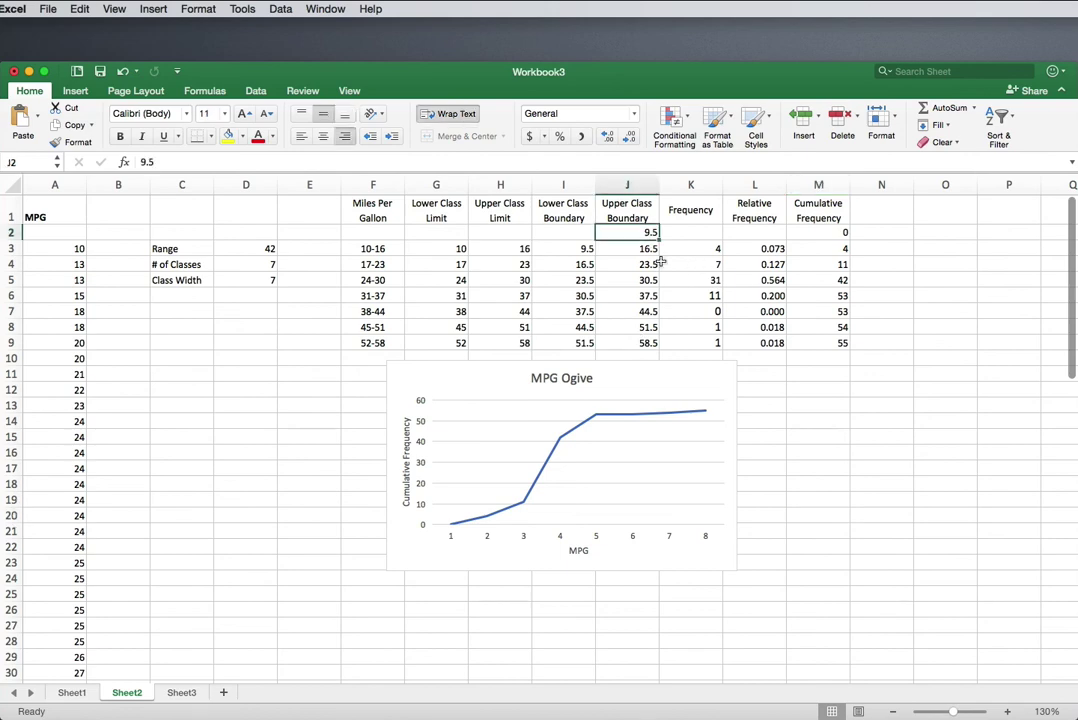
drag(628, 234, 621, 341)
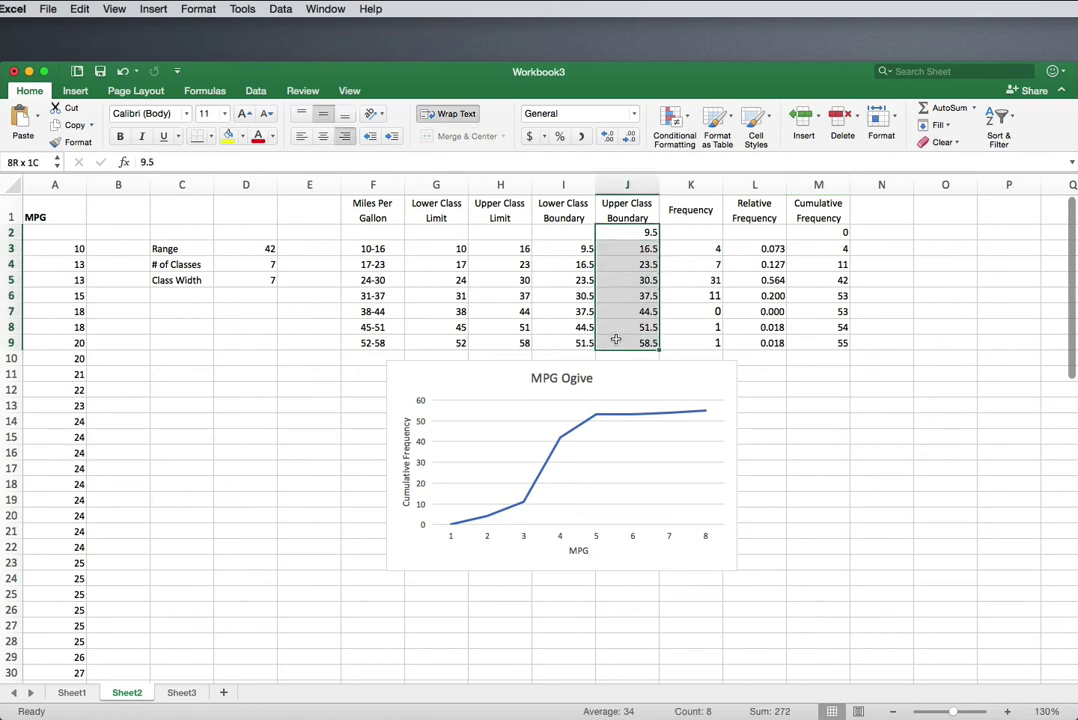
right_click(814, 238)
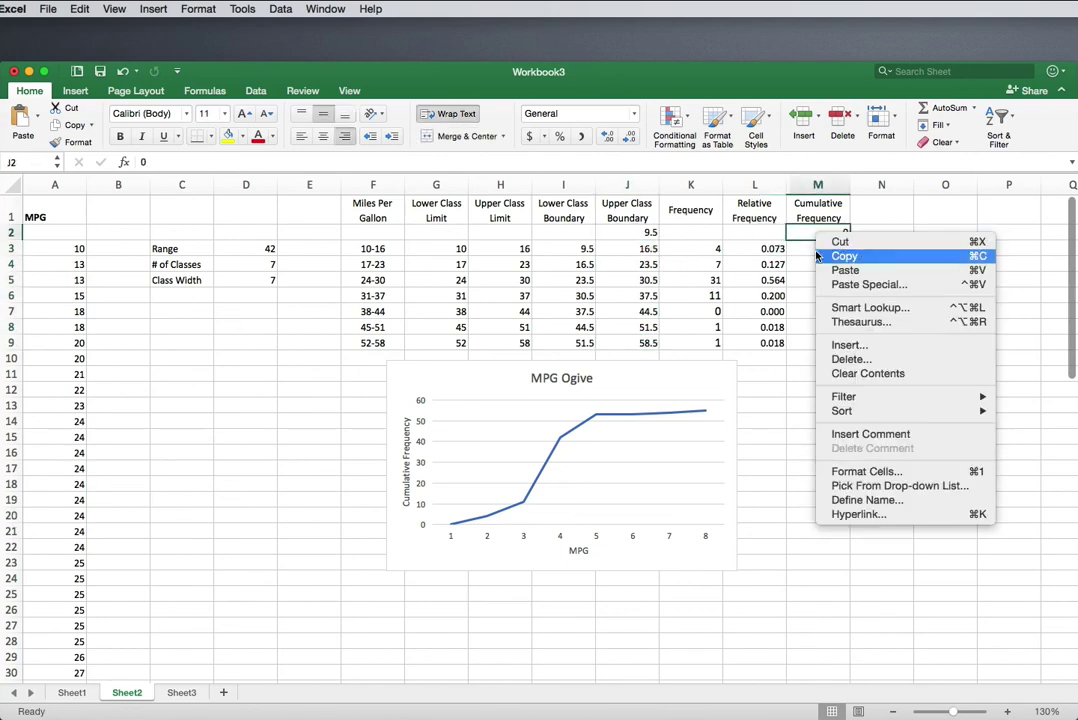
click(847, 257)
click(882, 264)
click(826, 280)
drag(849, 287, 849, 343)
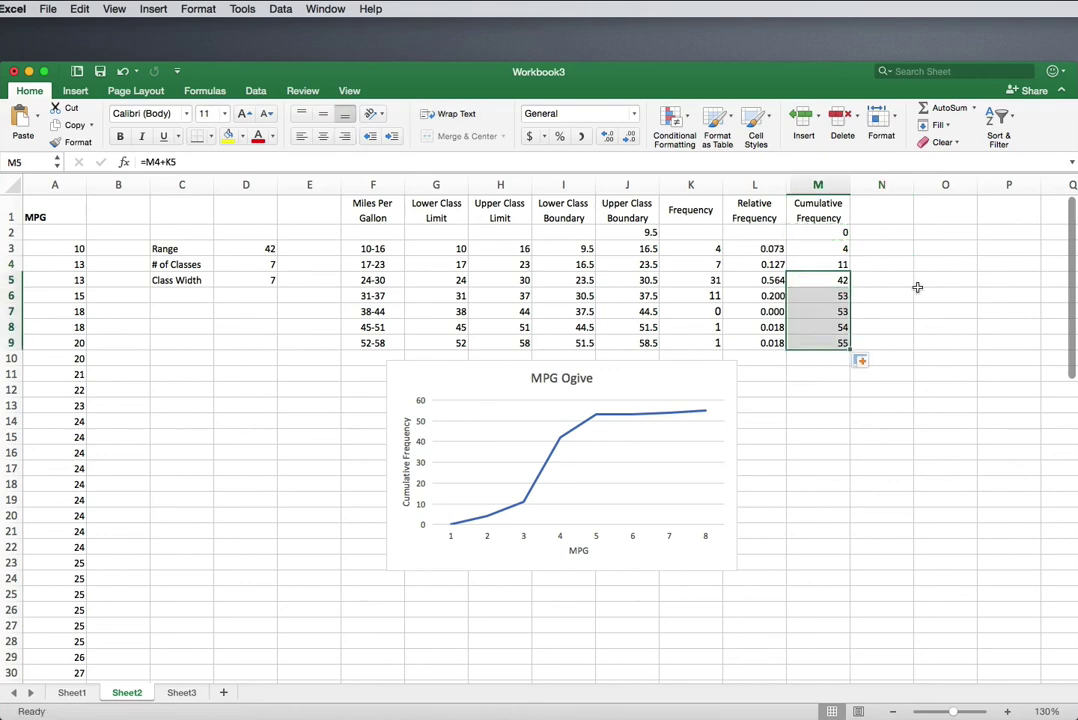
double_click(920, 294)
click(886, 312)
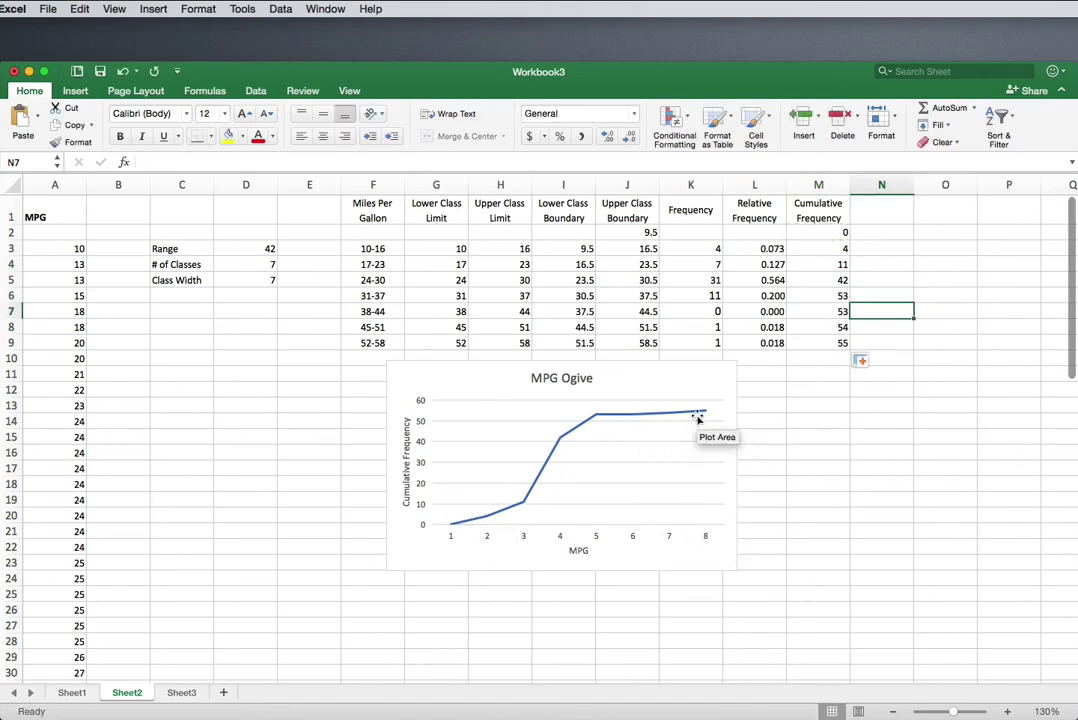
click(668, 539)
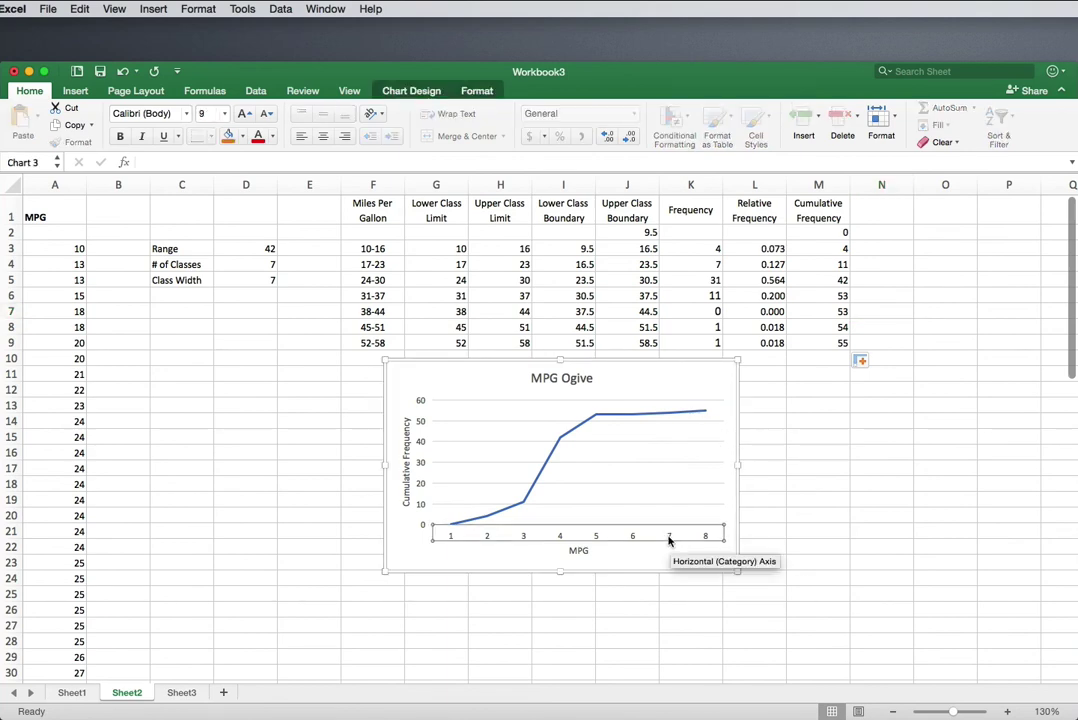
Set the horizontal axis labels to the upper class boundaries in J2:J9.
right_click(668, 539)
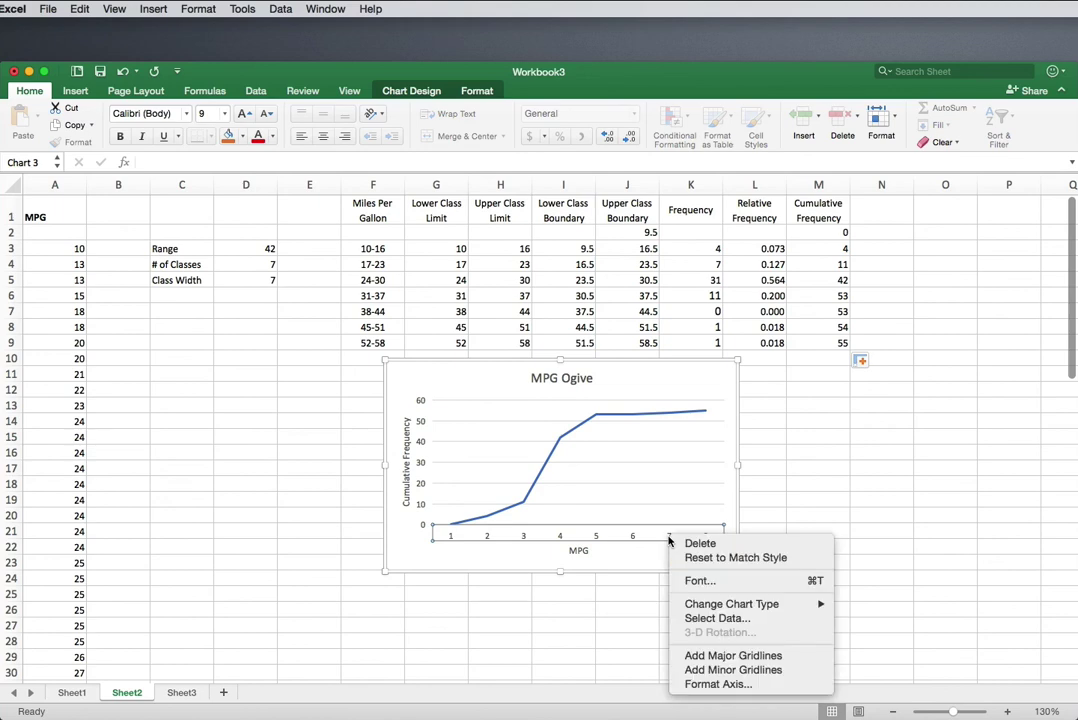
click(706, 626)
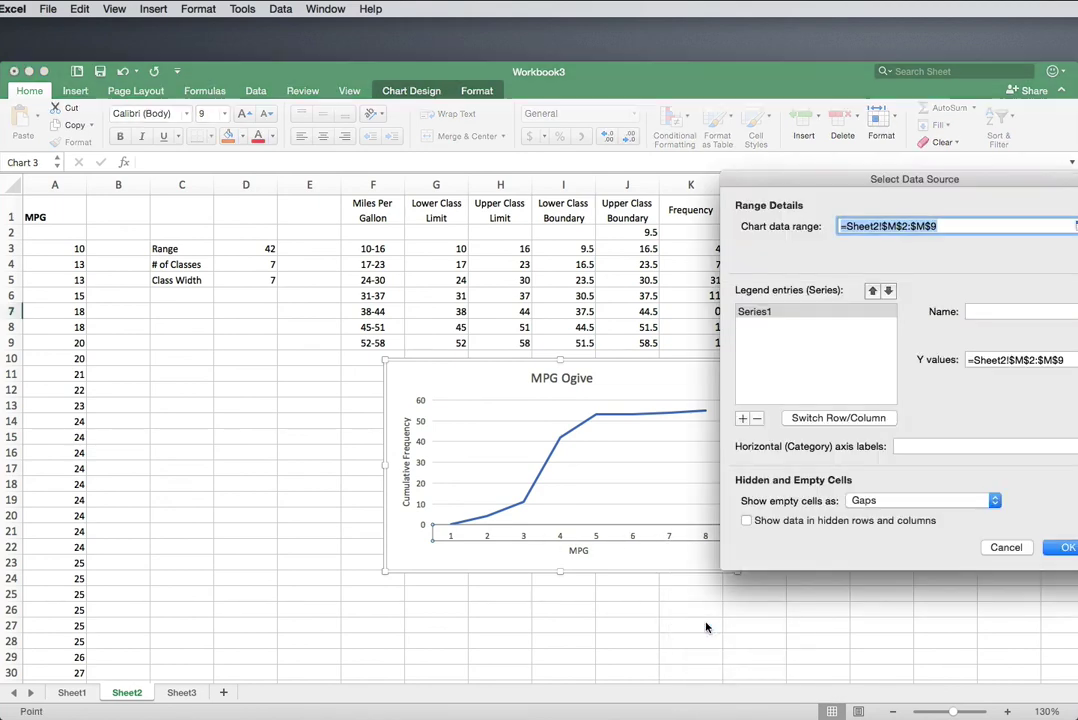
click(912, 445)
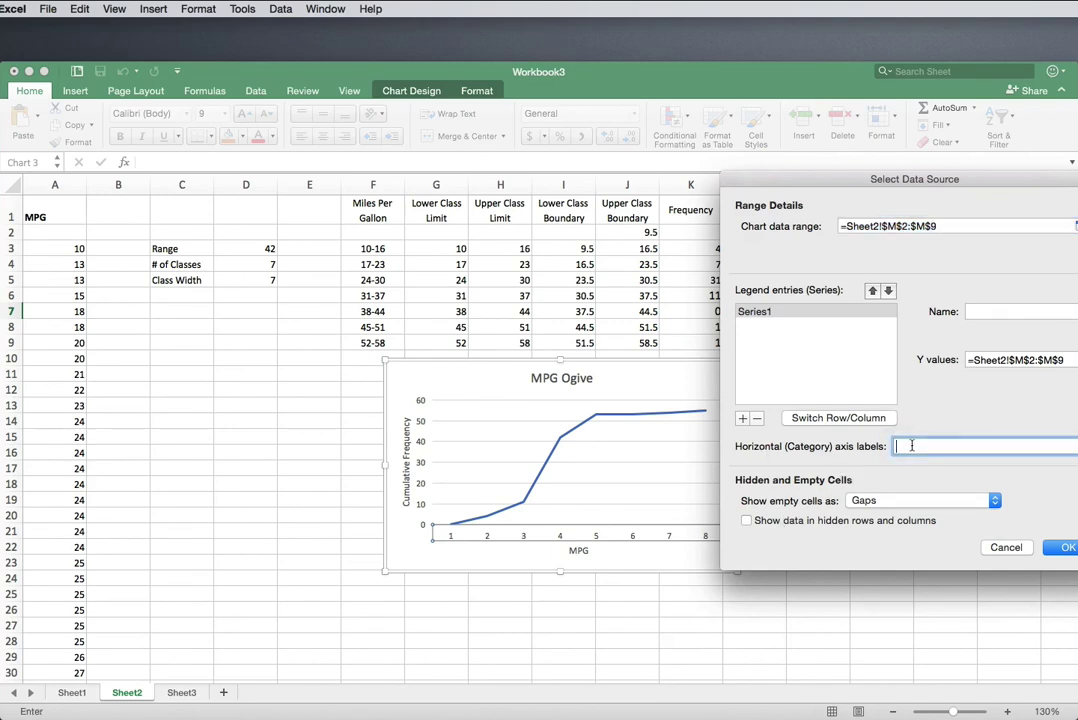
drag(634, 233, 633, 344)
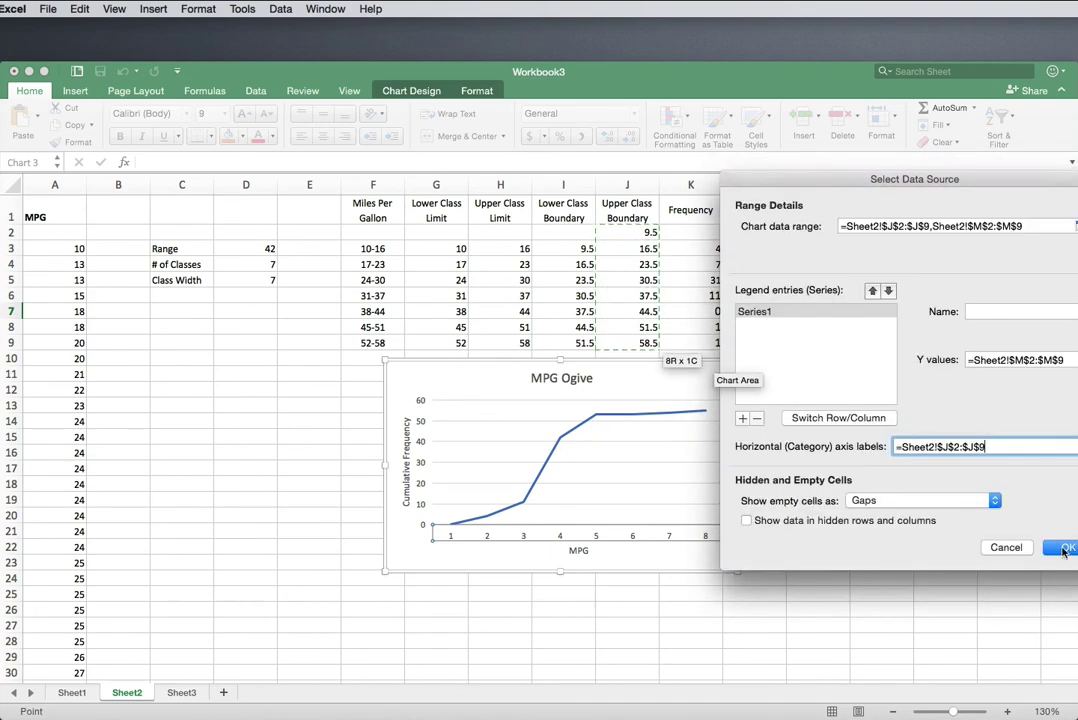
click(1064, 548)
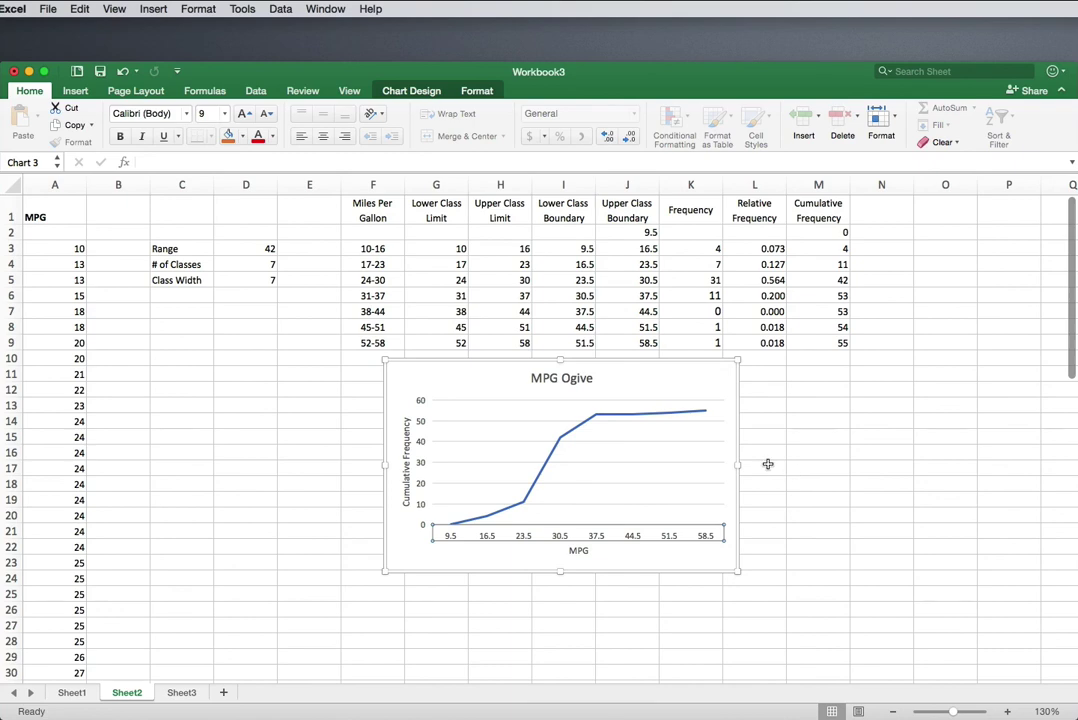